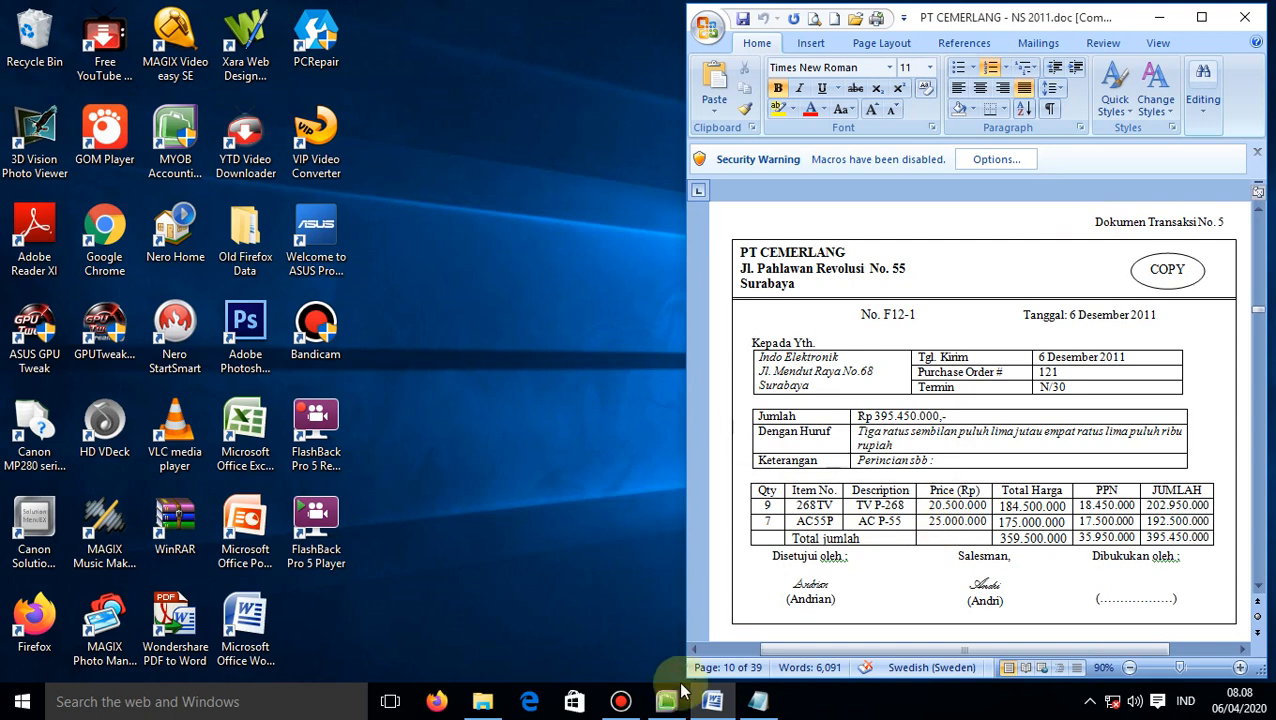
Switch to MYOB Accounting and open a new sales invoice for PT CEMERLANG.
{"action": "mouse_move", "coordinate": [666, 700]}
{"action": "left_click", "coordinate": [622, 664]}
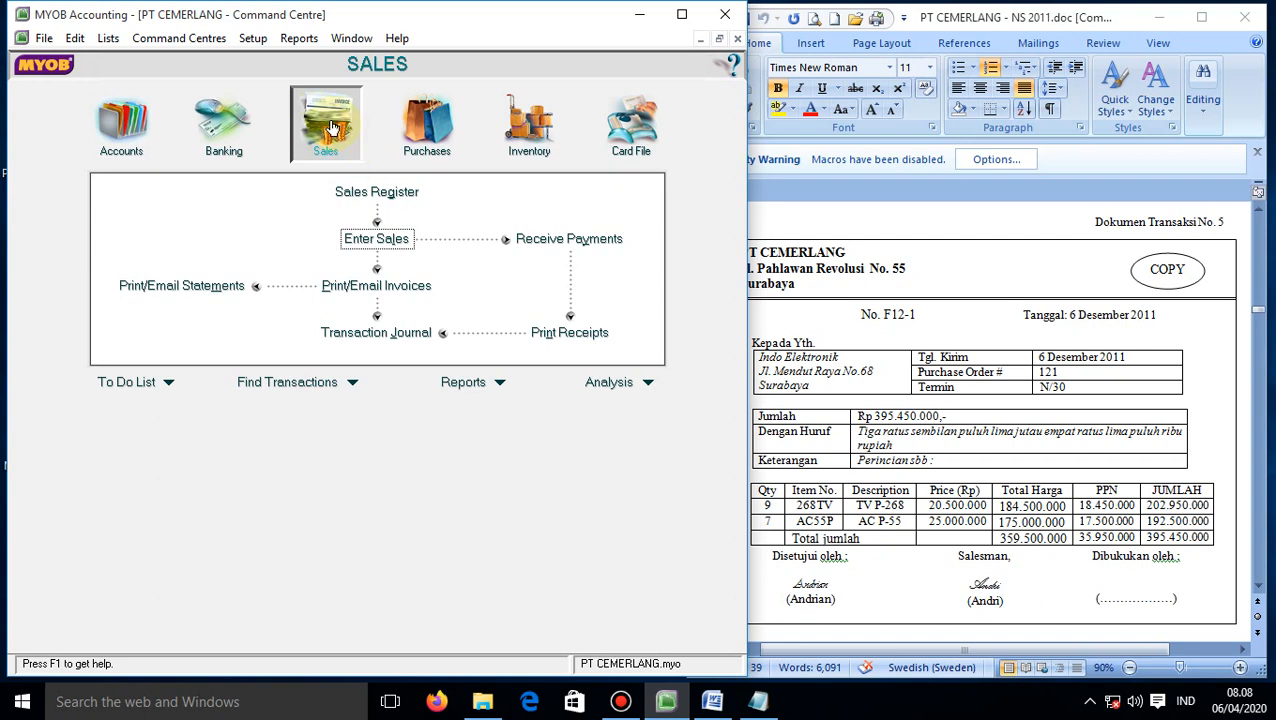
{"action": "left_click", "coordinate": [362, 239]}
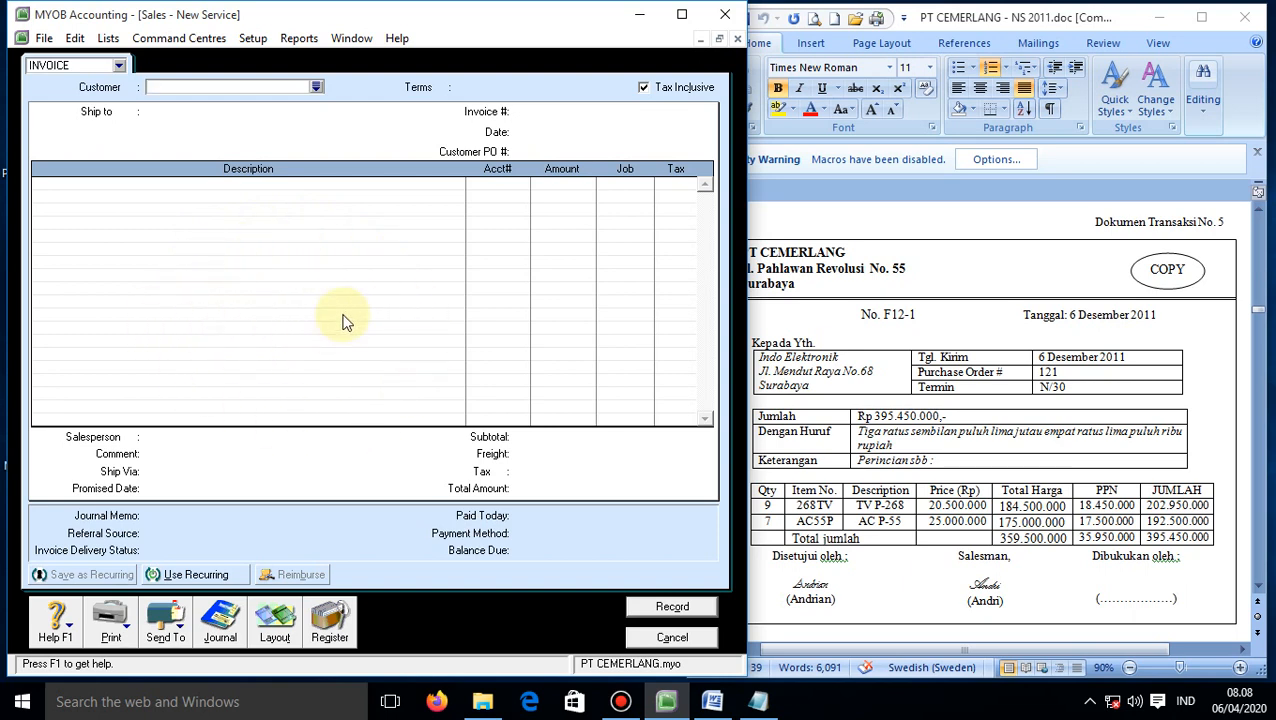
{"action": "left_click", "coordinate": [652, 638]}
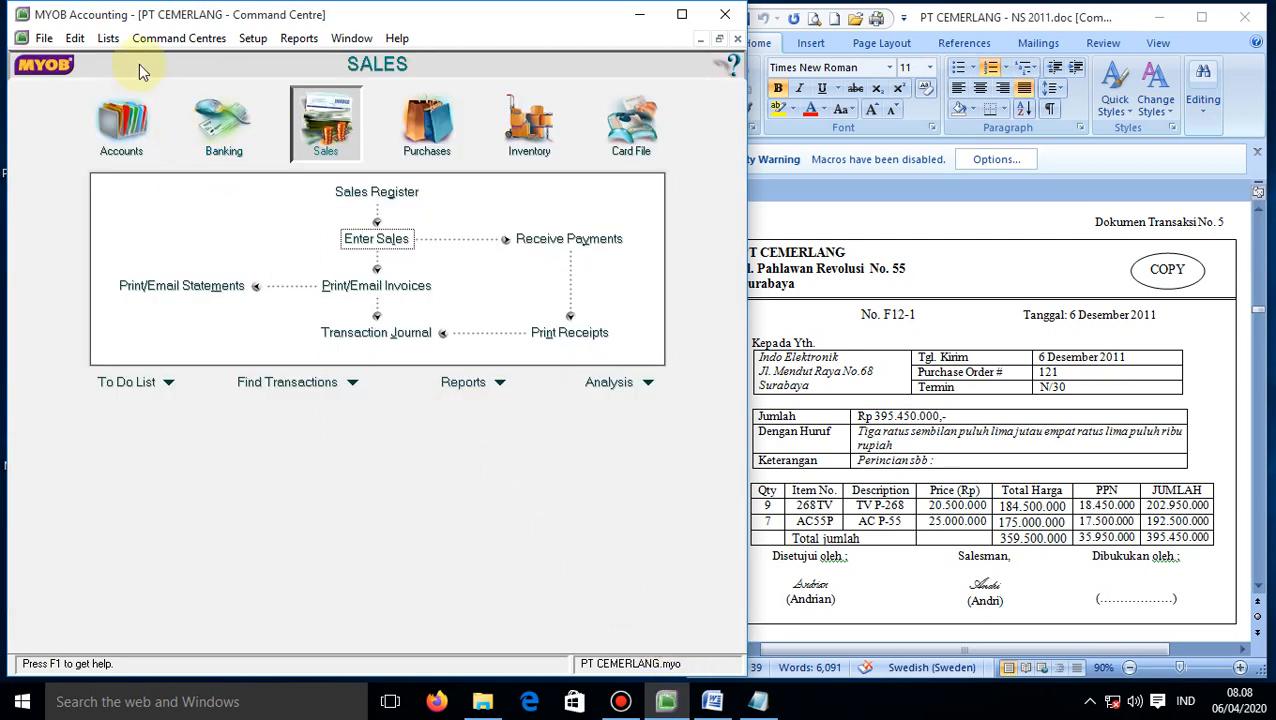
{"action": "left_click", "coordinate": [183, 40]}
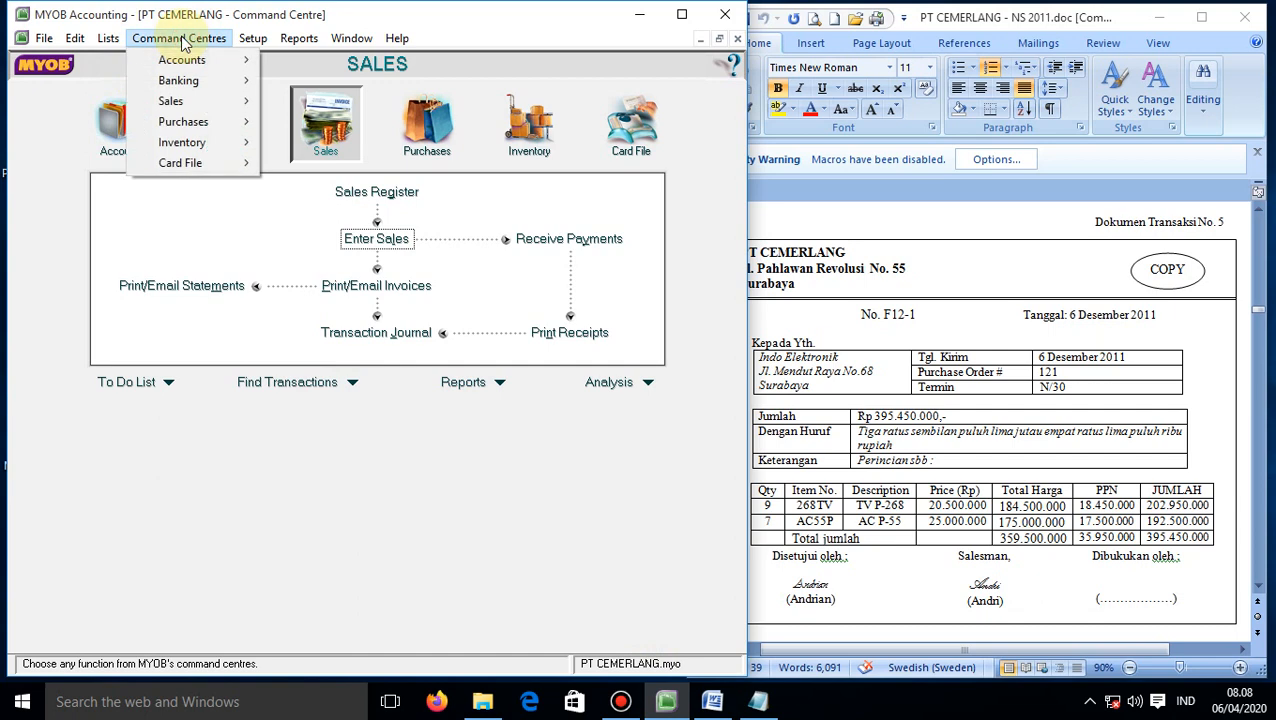
{"action": "mouse_move", "coordinate": [172, 103]}
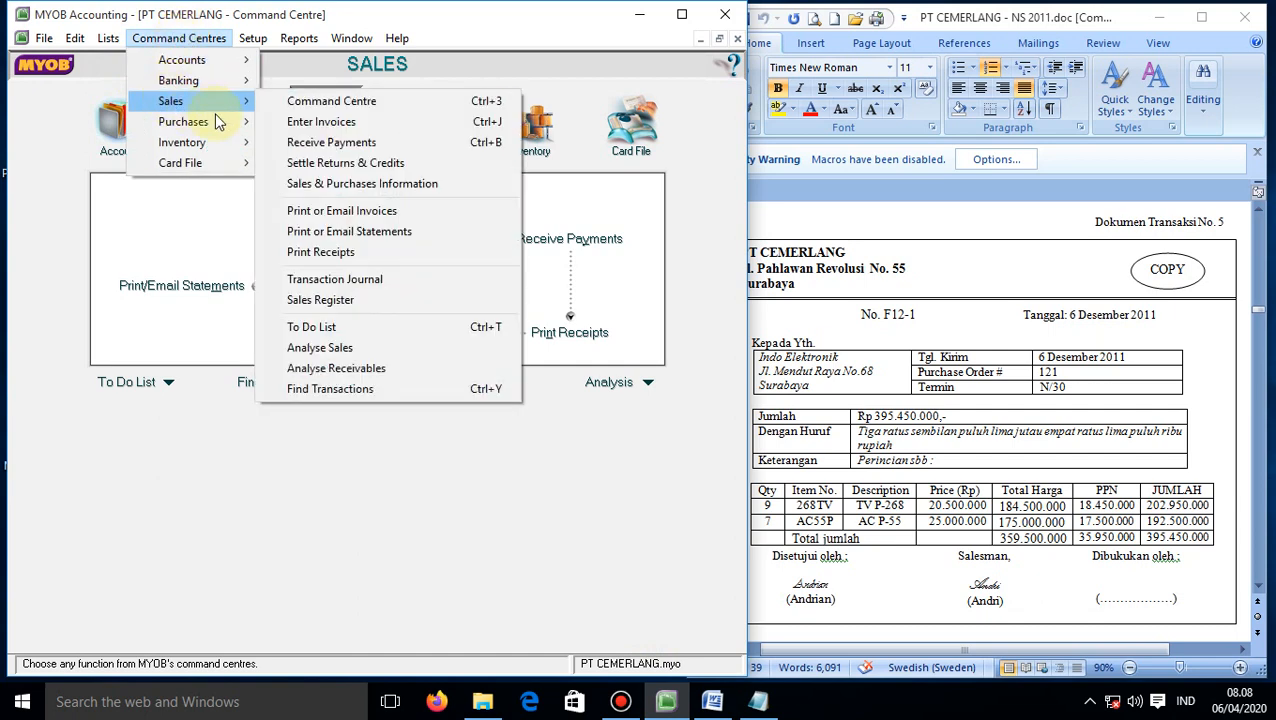
{"action": "left_click", "coordinate": [347, 130]}
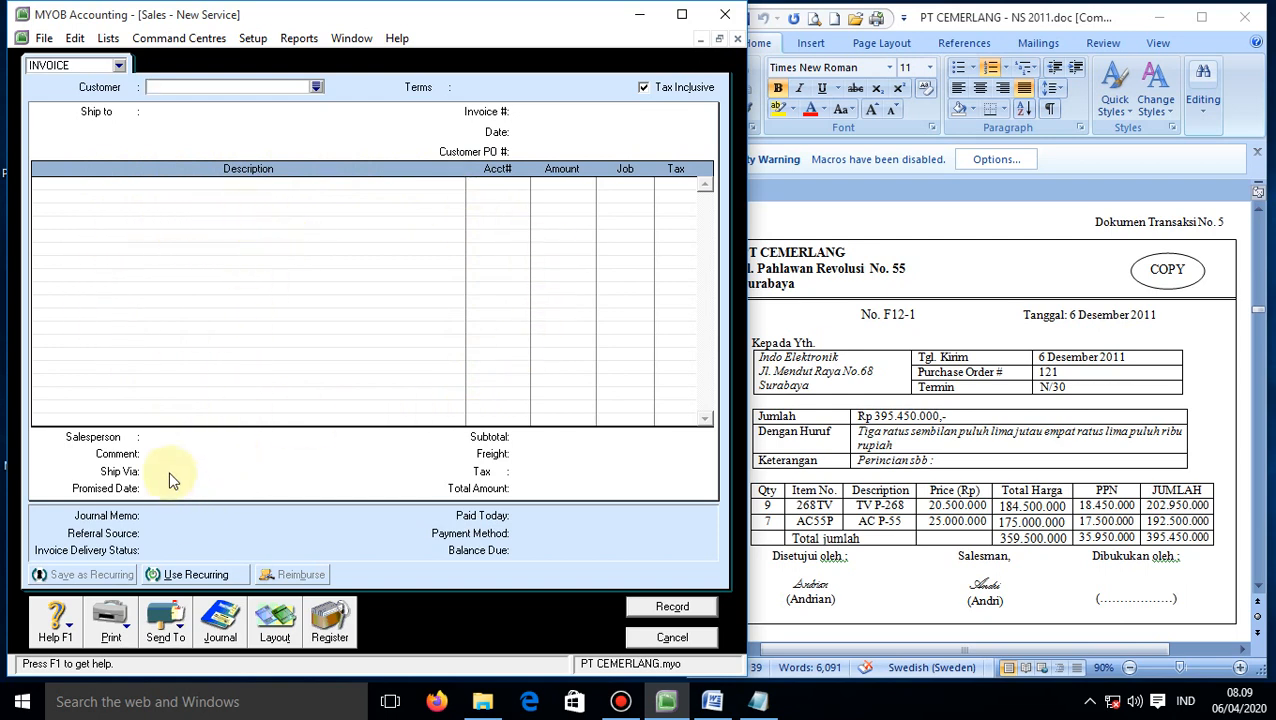
Review the available sales invoice layouts and change the invoice from the Service layout to the Item layout.
{"action": "left_click", "coordinate": [274, 631]}
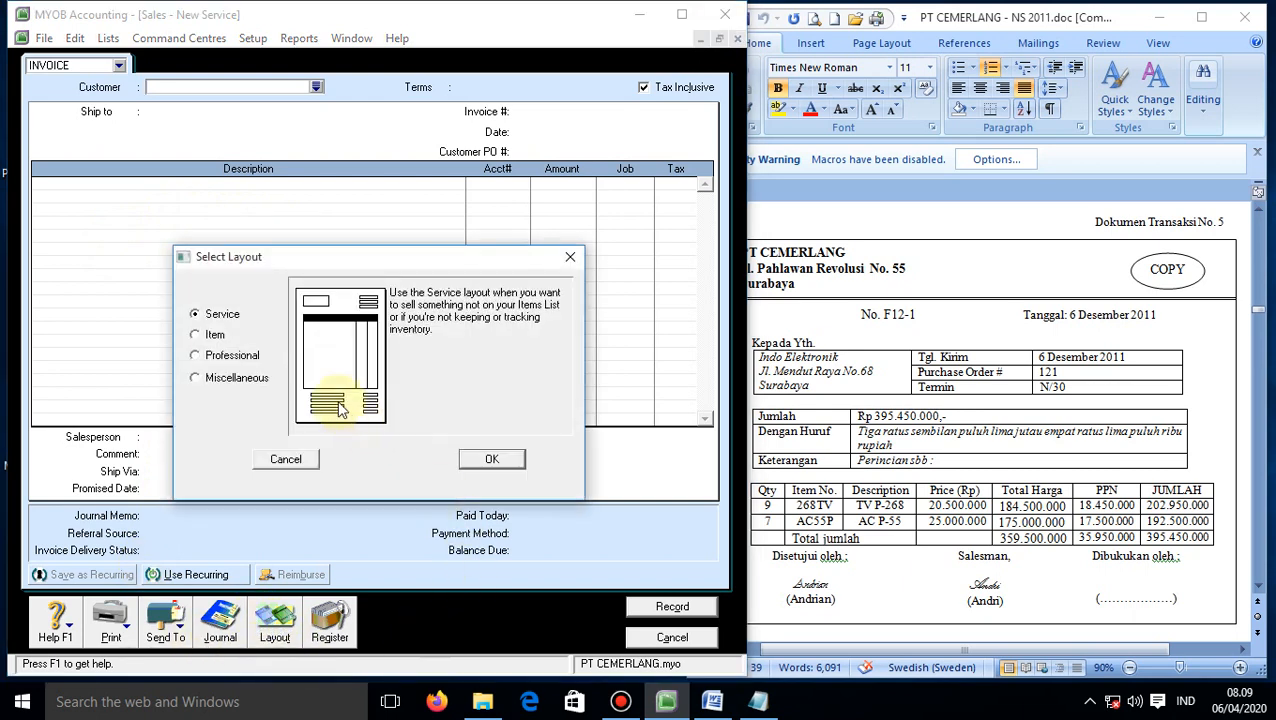
{"action": "left_click", "coordinate": [204, 340]}
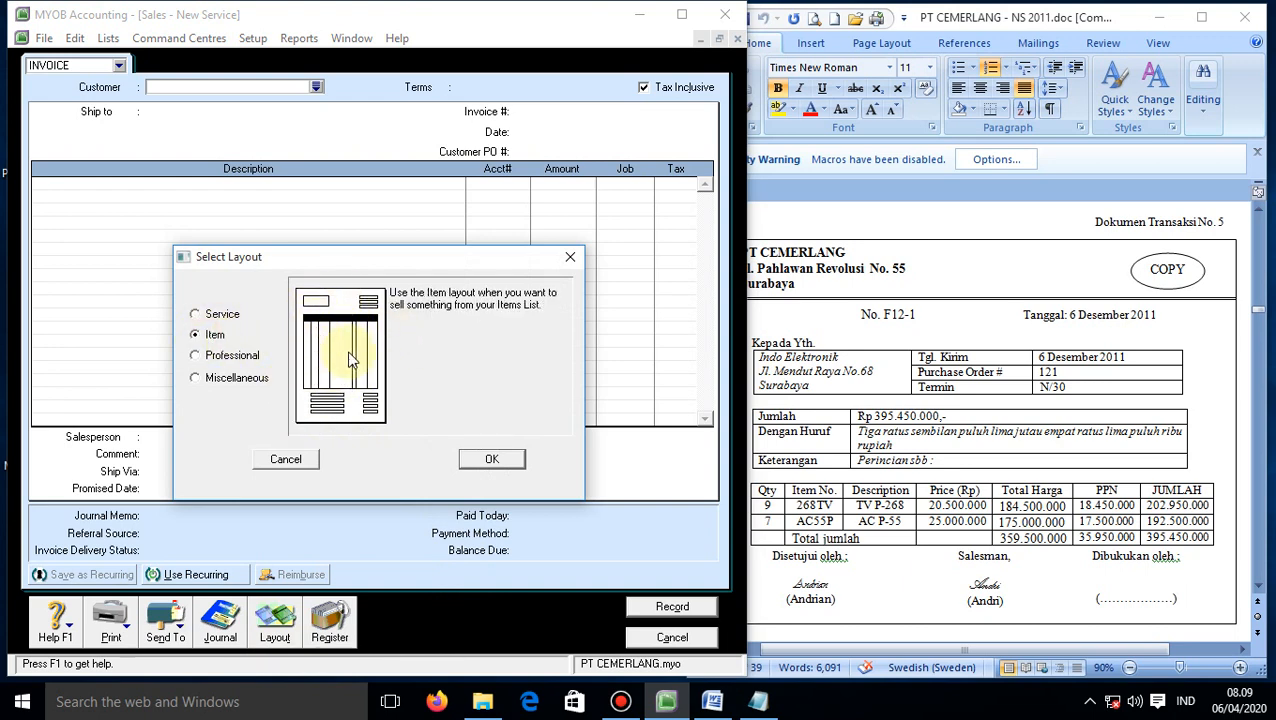
{"action": "left_click", "coordinate": [201, 357]}
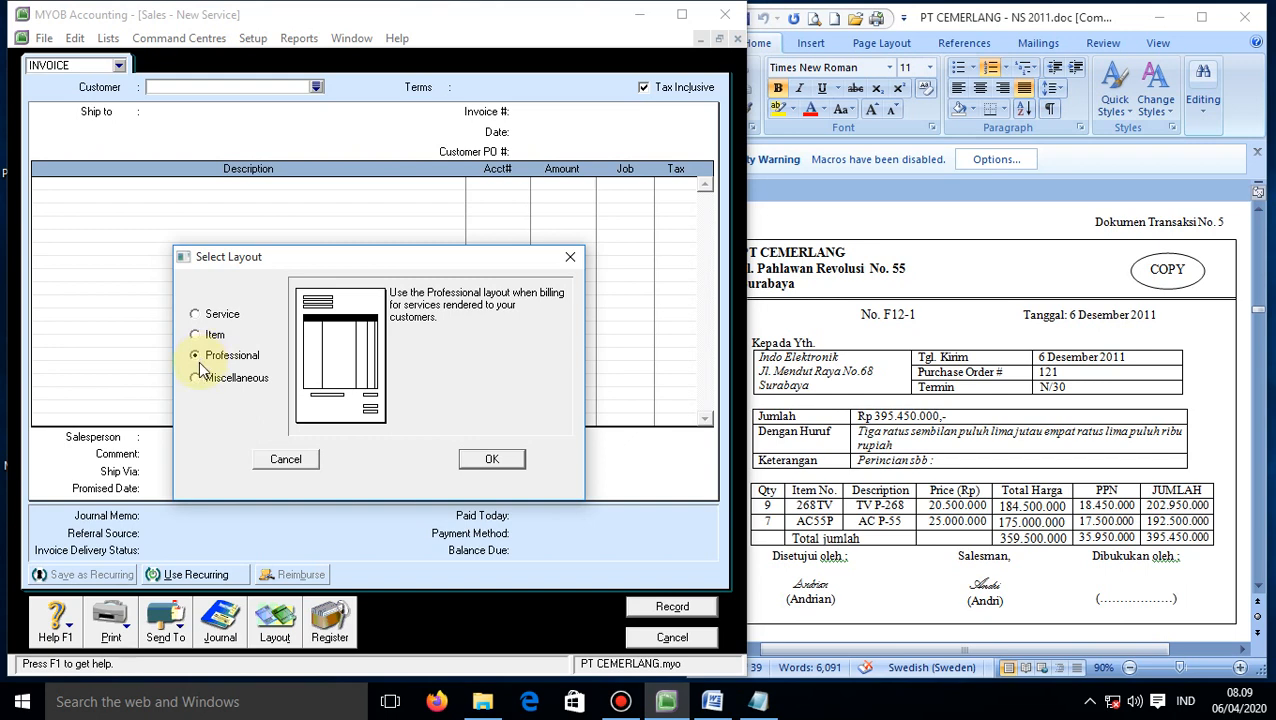
{"action": "left_click", "coordinate": [196, 378]}
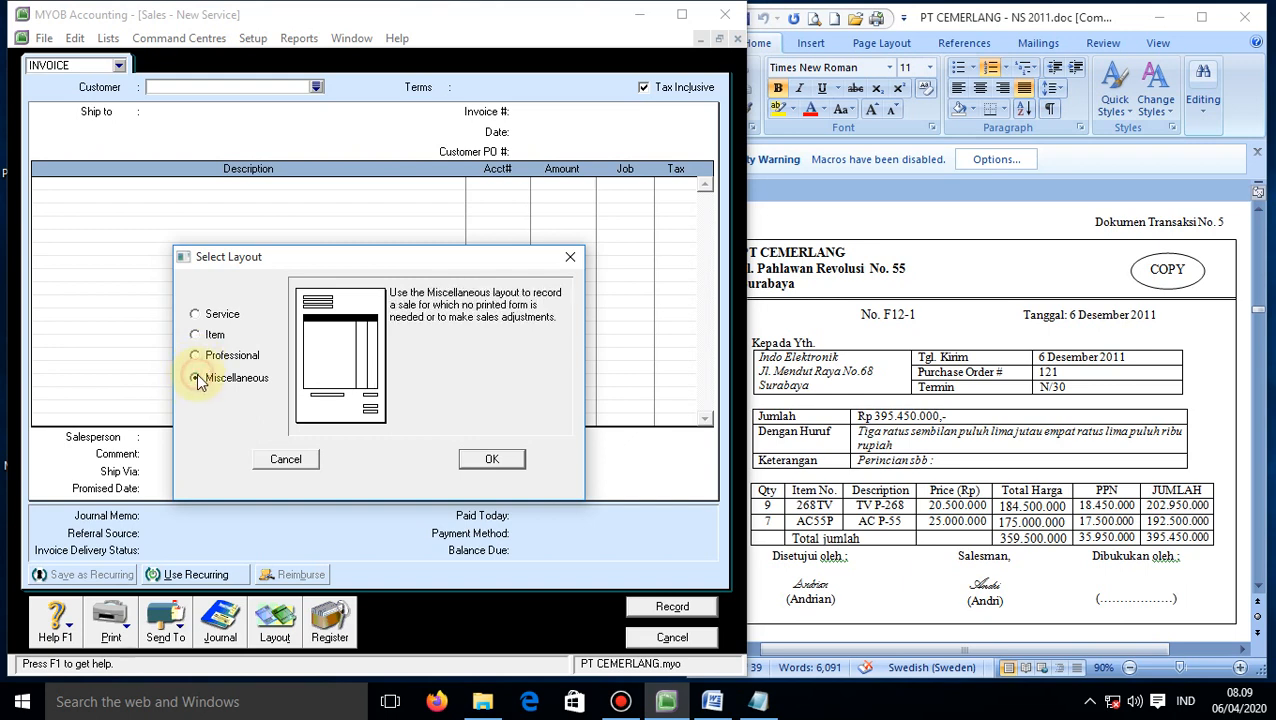
{"action": "left_click", "coordinate": [195, 313]}
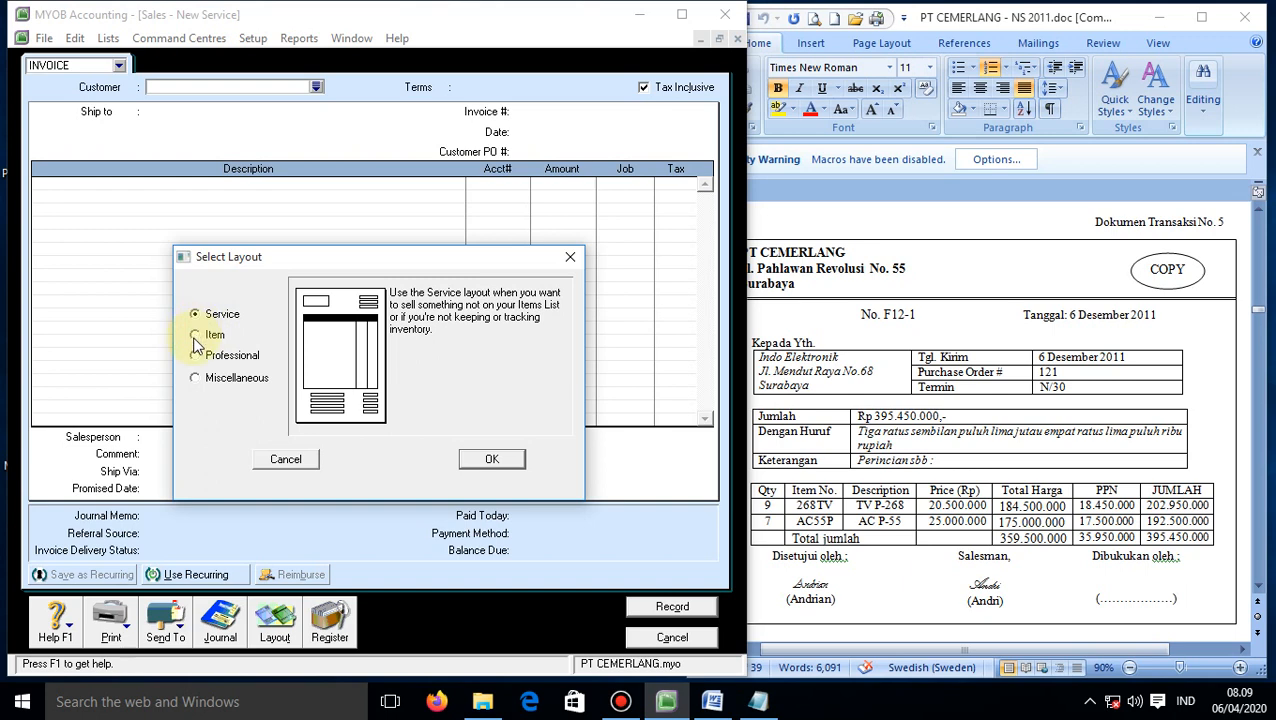
{"action": "left_click", "coordinate": [195, 335]}
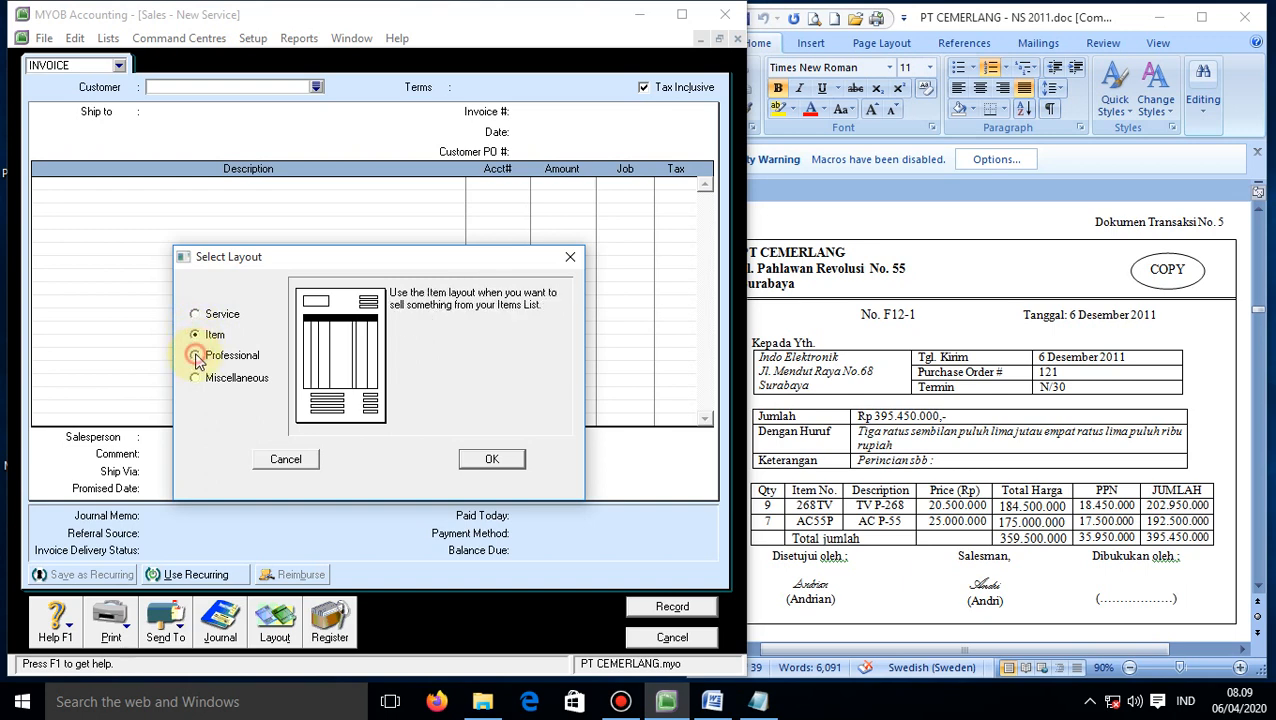
{"action": "left_click", "coordinate": [196, 356]}
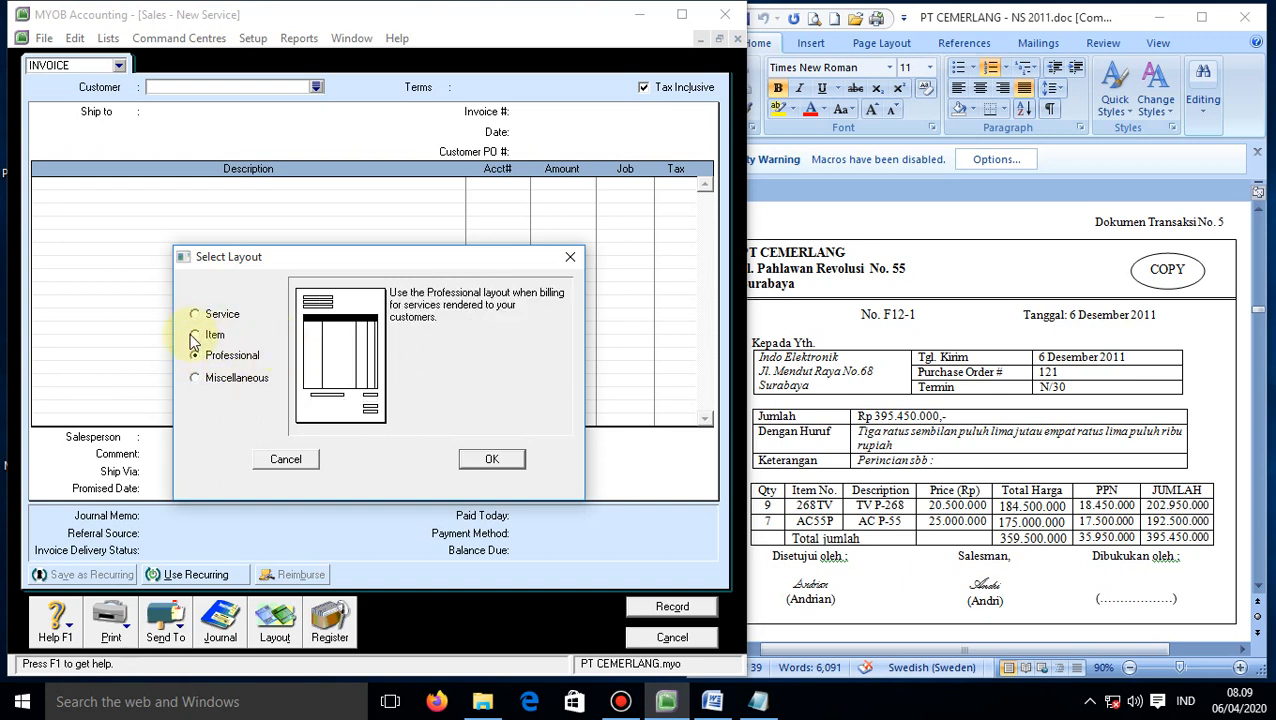
{"action": "left_click", "coordinate": [195, 335]}
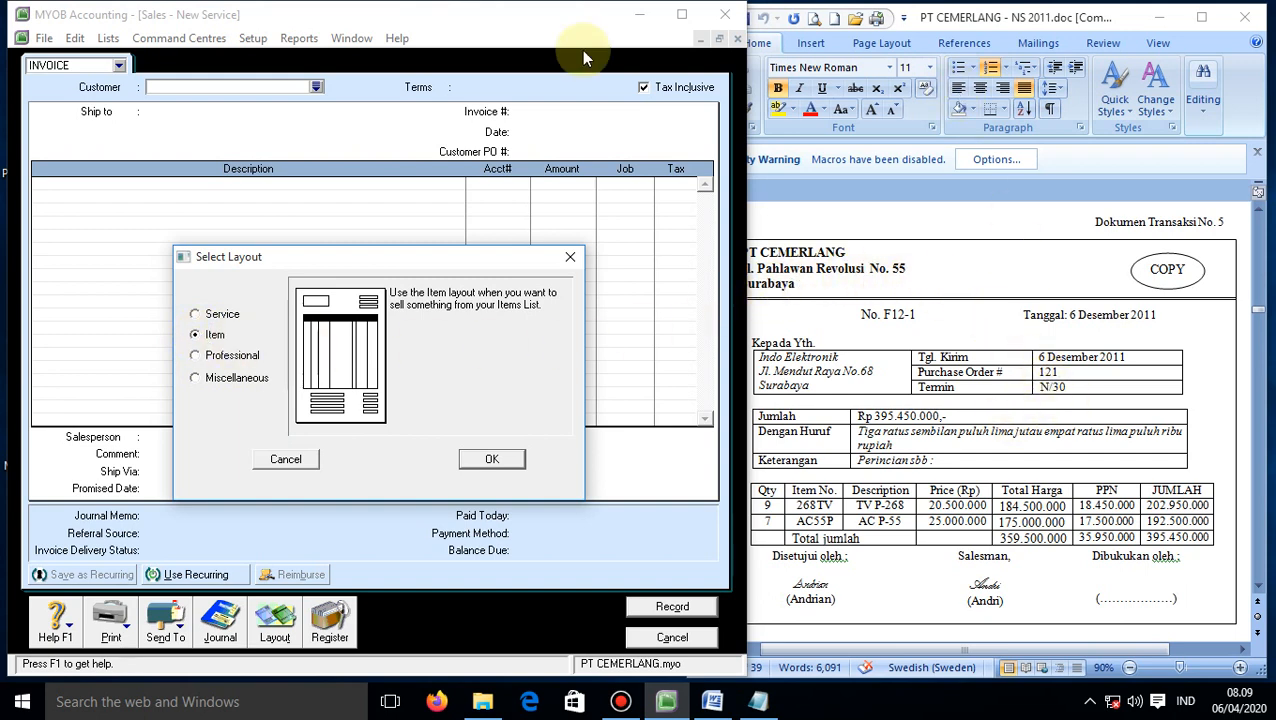
{"action": "left_click", "coordinate": [487, 462]}
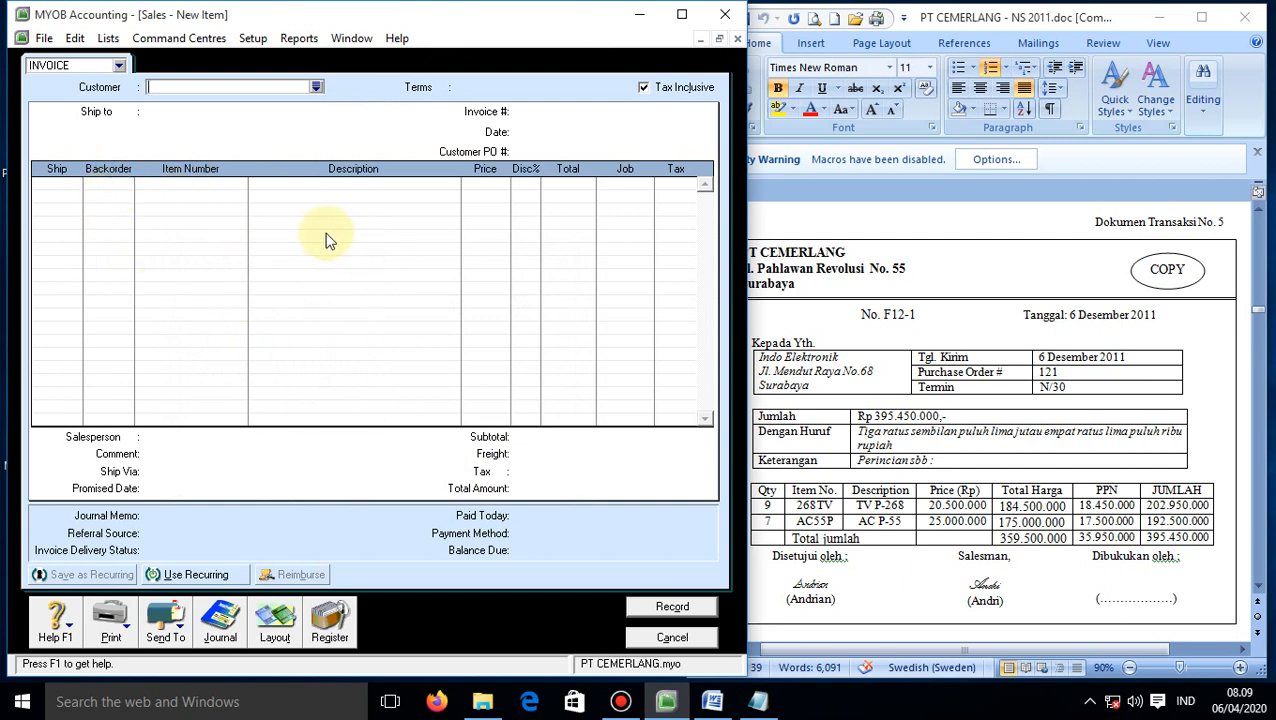
Turn off Tax Inclusive pricing and choose Indo Elektronik as the invoice's customer.
{"action": "left_click", "coordinate": [644, 89]}
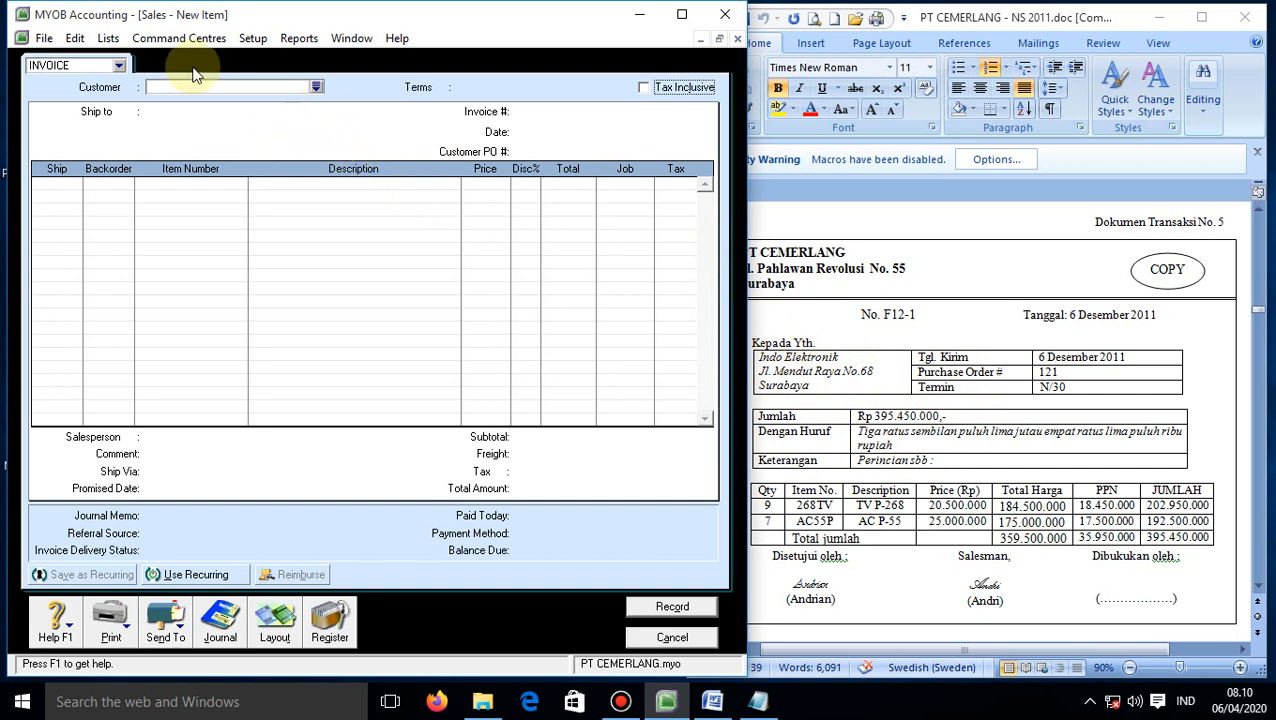
{"action": "left_click", "coordinate": [316, 88]}
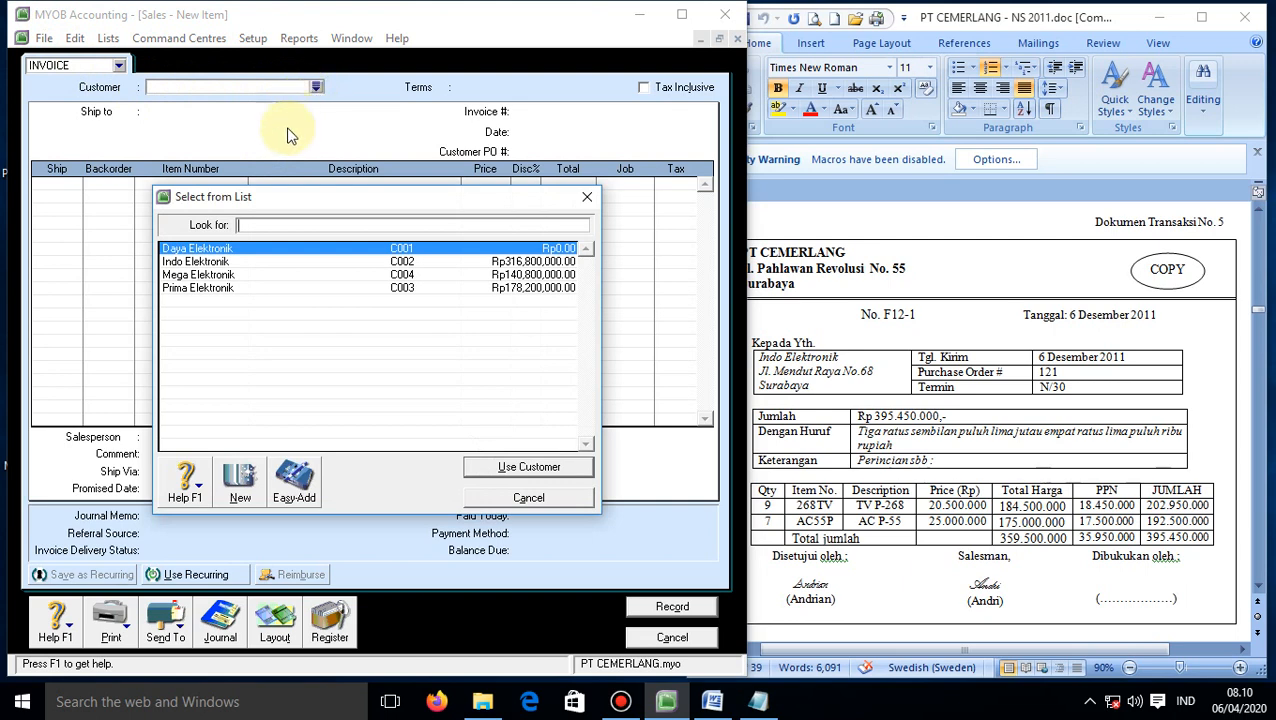
{"action": "left_click", "coordinate": [218, 263]}
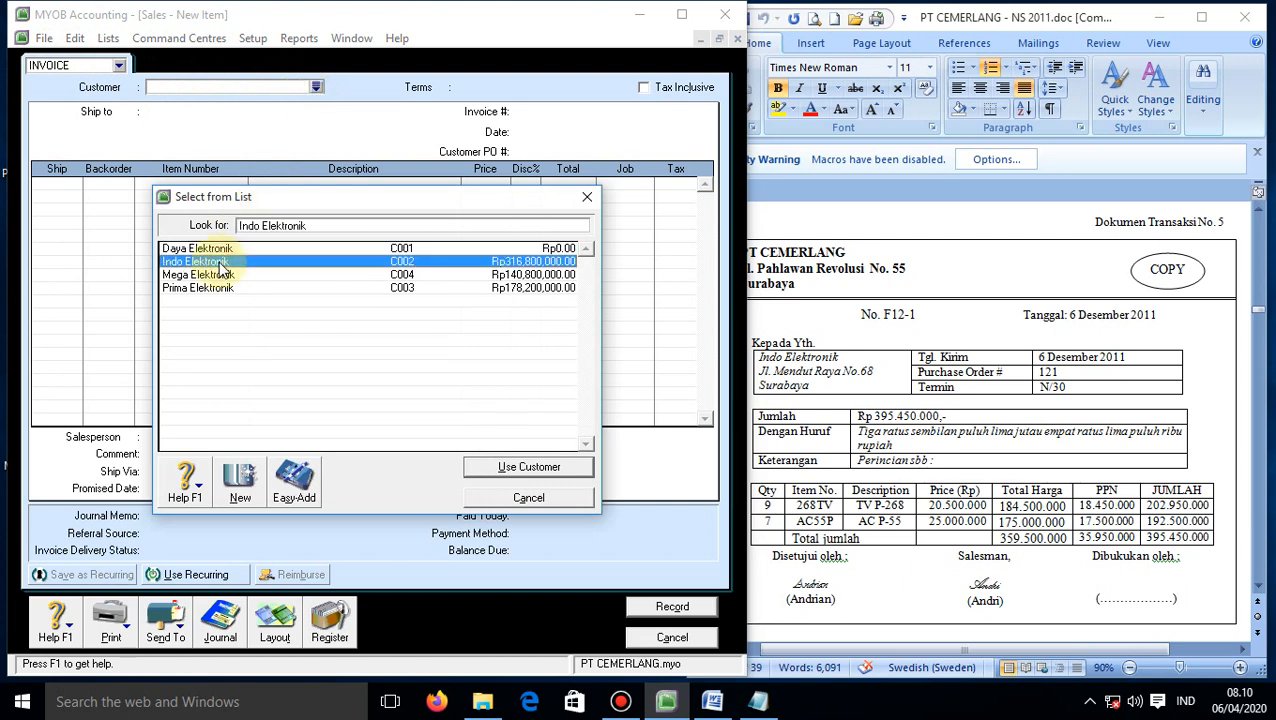
{"action": "left_click", "coordinate": [529, 469]}
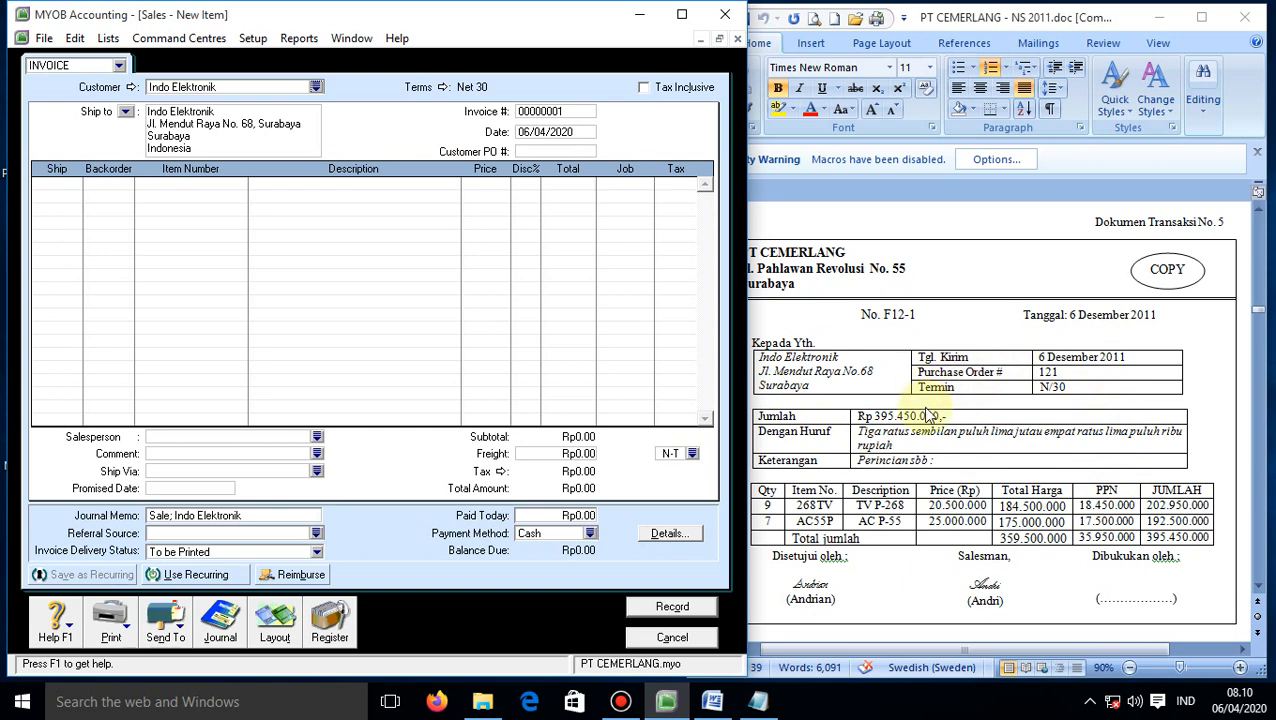
Copy the invoice number F12-1 from the Word document into the sales invoice's number field.
{"action": "left_click", "coordinate": [876, 316]}
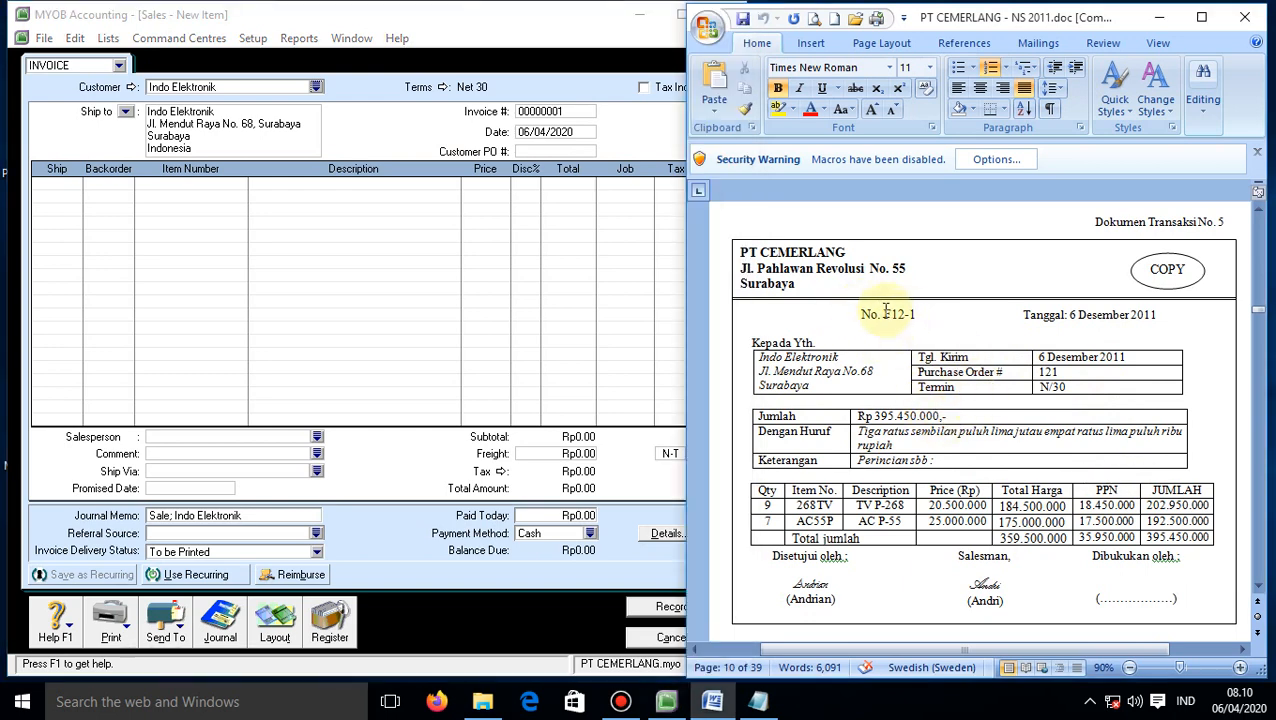
{"action": "mouse_move", "coordinate": [885, 313]}
{"action": "left_mouse_down"}
{"action": "mouse_move", "coordinate": [921, 313]}
{"action": "mouse_move", "coordinate": [886, 310]}
{"action": "left_mouse_up"}
{"action": "key", "text": "ctrl+c"}
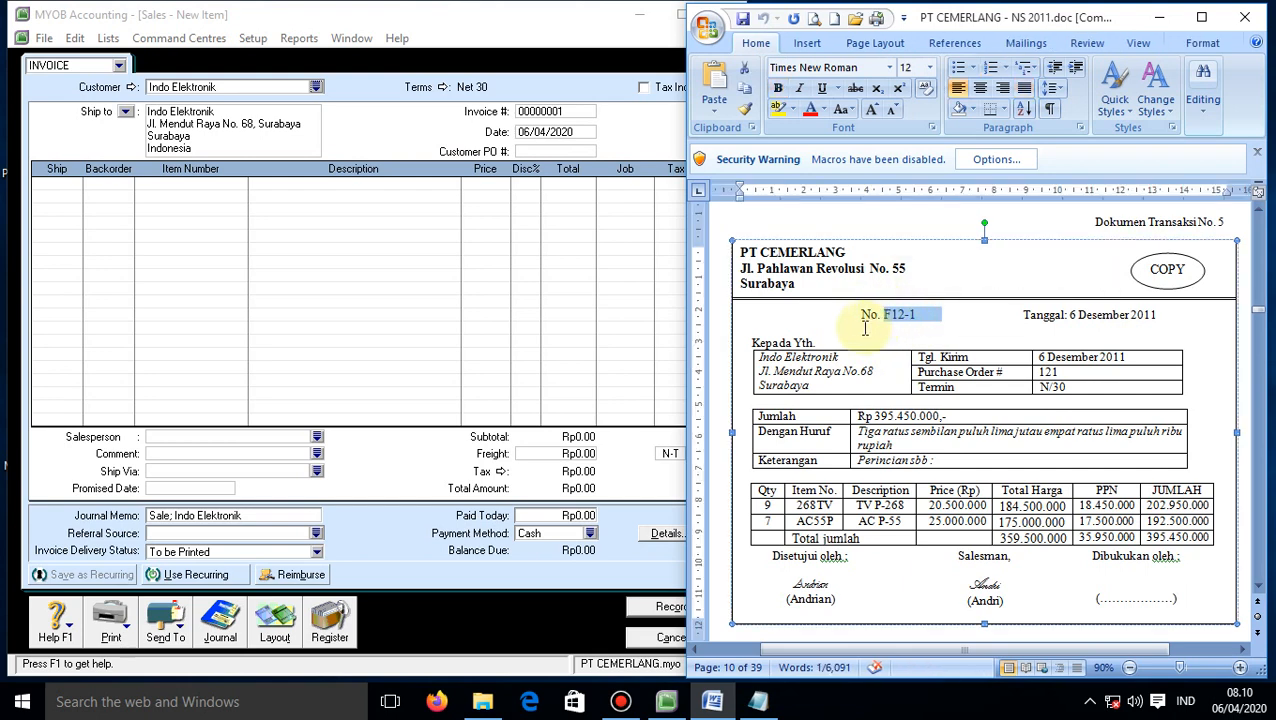
{"action": "left_click", "coordinate": [574, 112]}
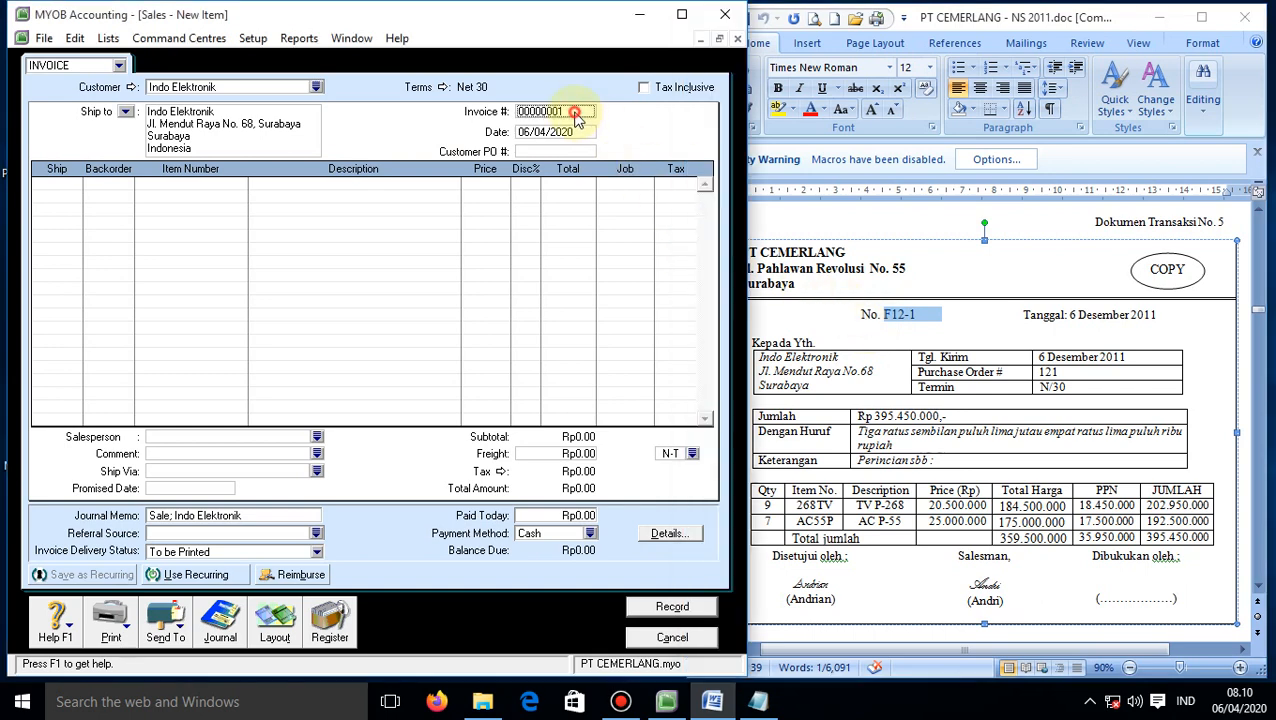
{"action": "key", "text": "ctrl+v"}
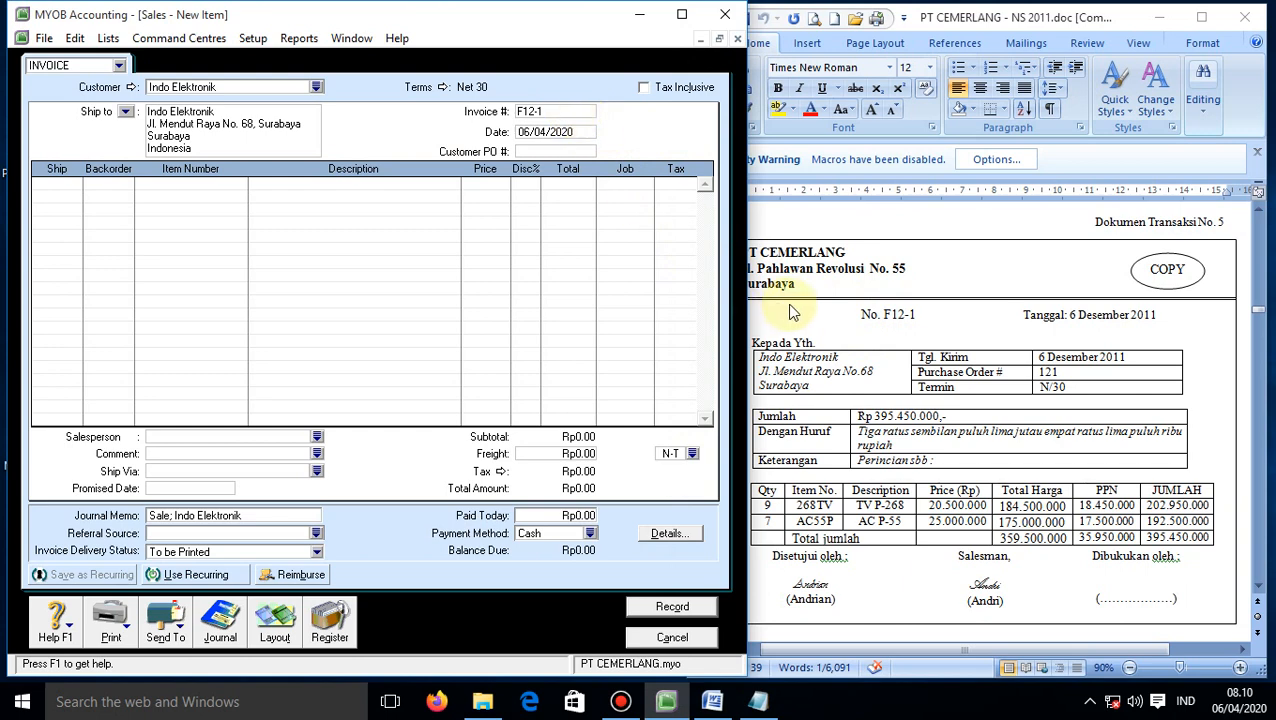
Set the sales invoice date to 06/12/2011.
{"action": "left_click", "coordinate": [567, 137]}
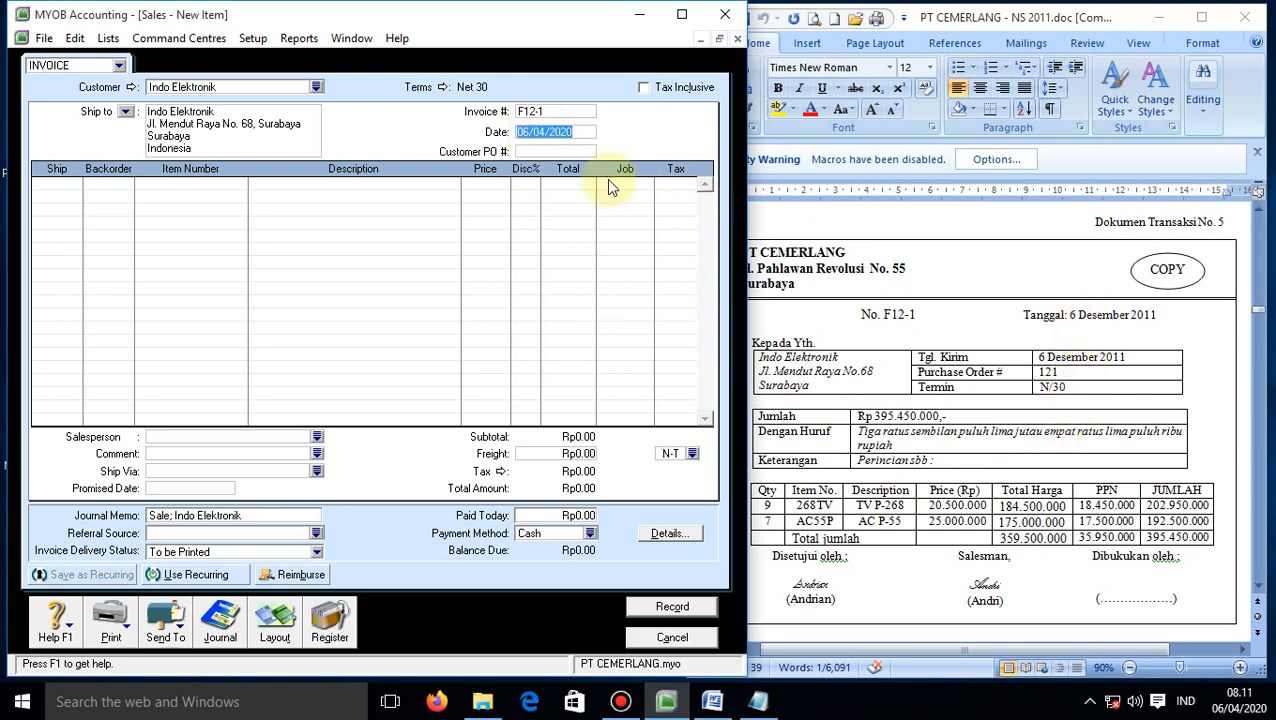
{"action": "type", "text": "6/12/2011"}
{"action": "key", "text": "Tab"}
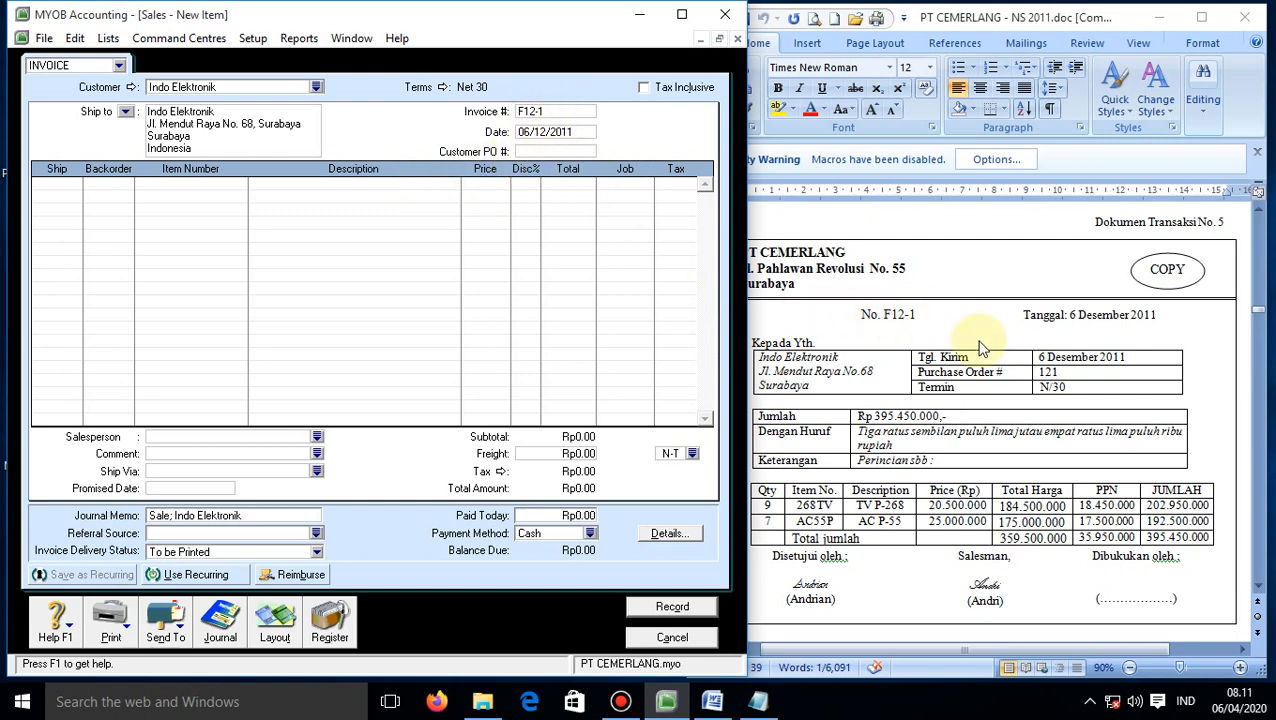
Transfer the purchase order number from the Word document into the invoice's customer PO field.
{"action": "left_click", "coordinate": [1058, 372]}
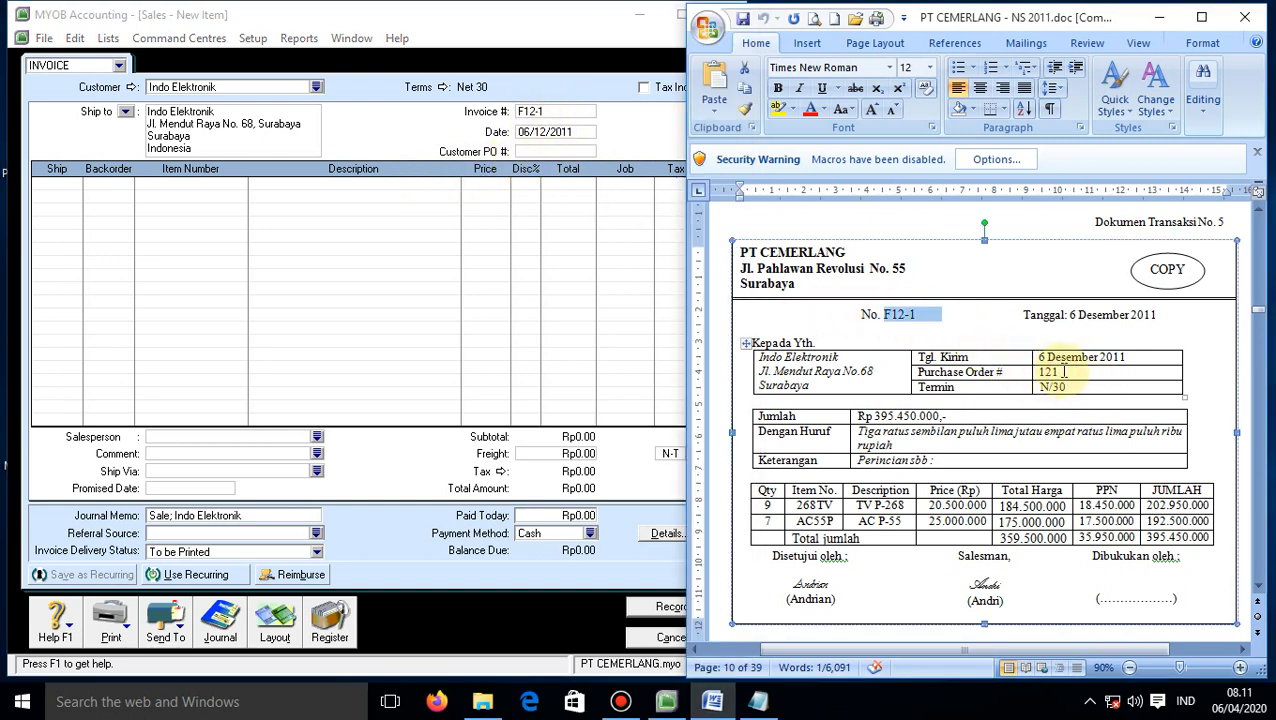
{"action": "left_click", "coordinate": [1040, 372]}
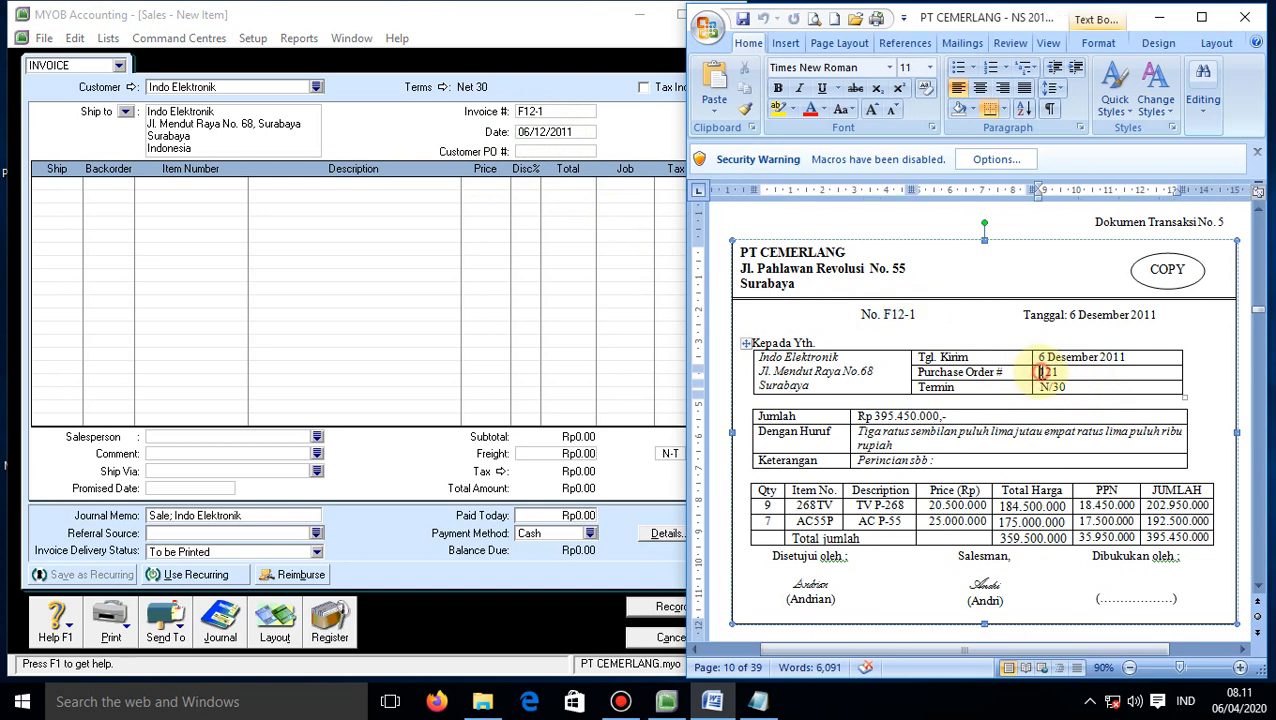
{"action": "left_click_drag", "start_coordinate": [1038, 372], "coordinate": [1065, 372]}
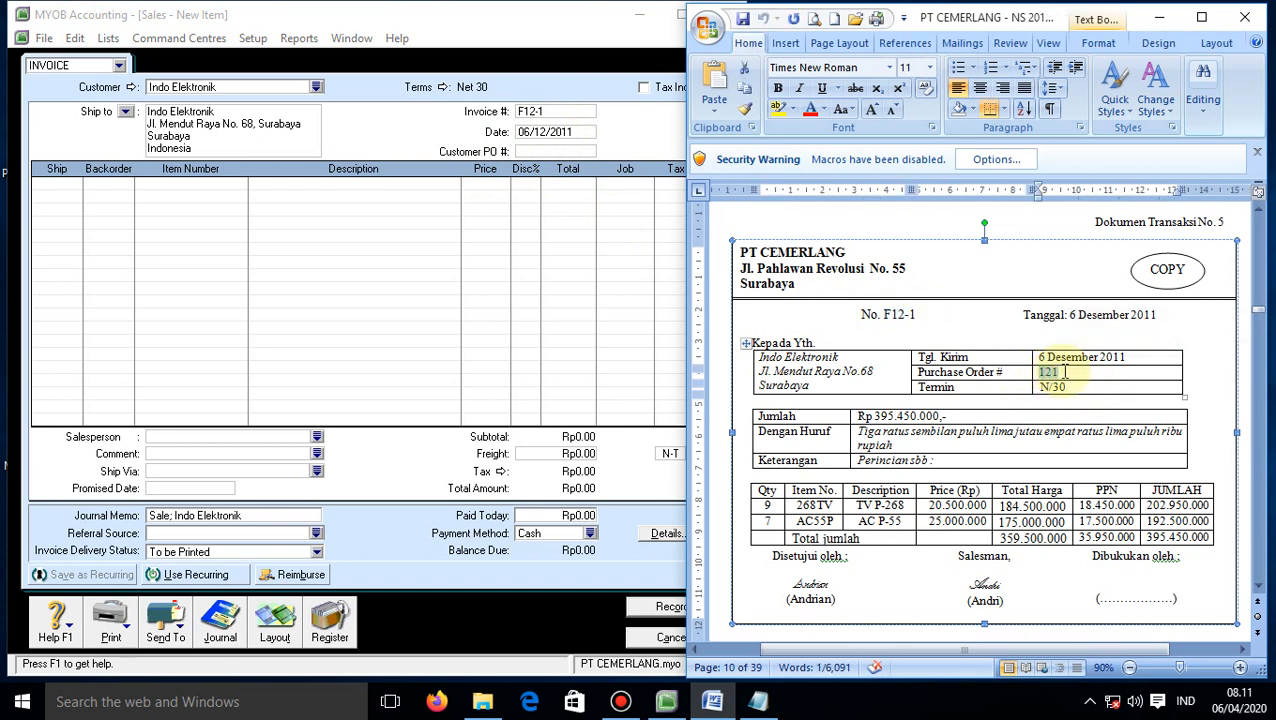
{"action": "left_click", "coordinate": [540, 150]}
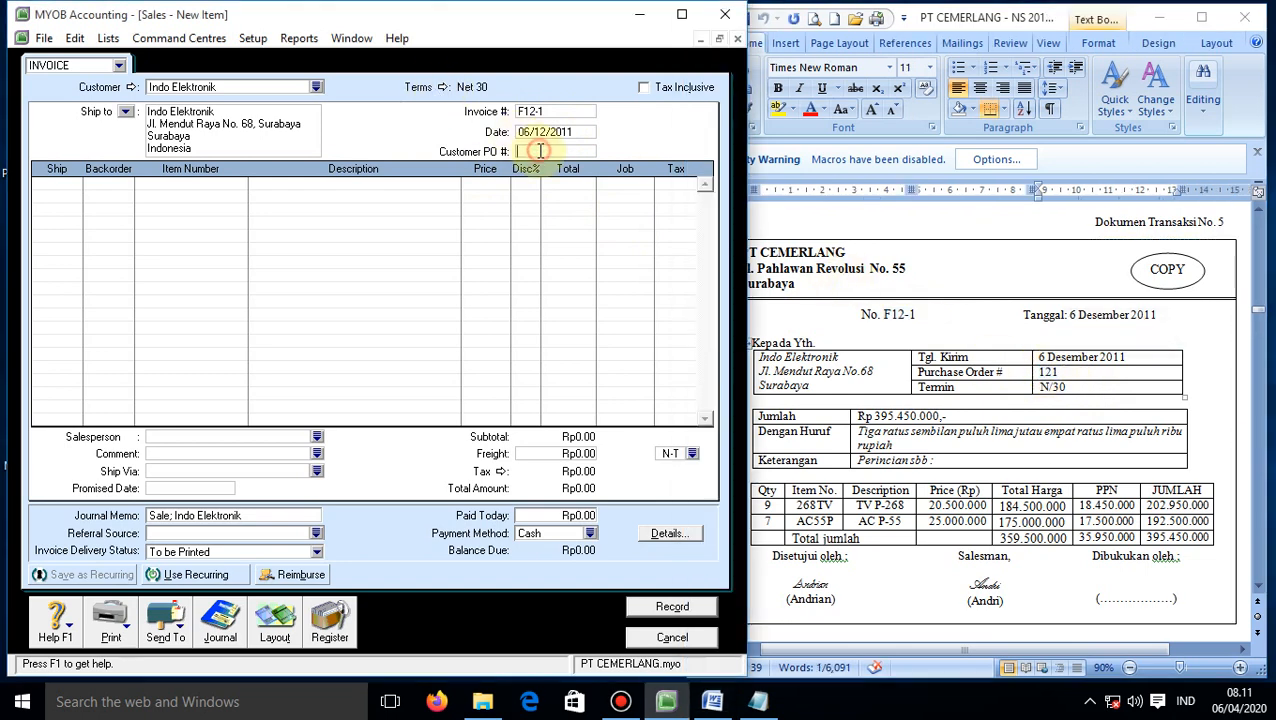
{"action": "type", "text": "121"}
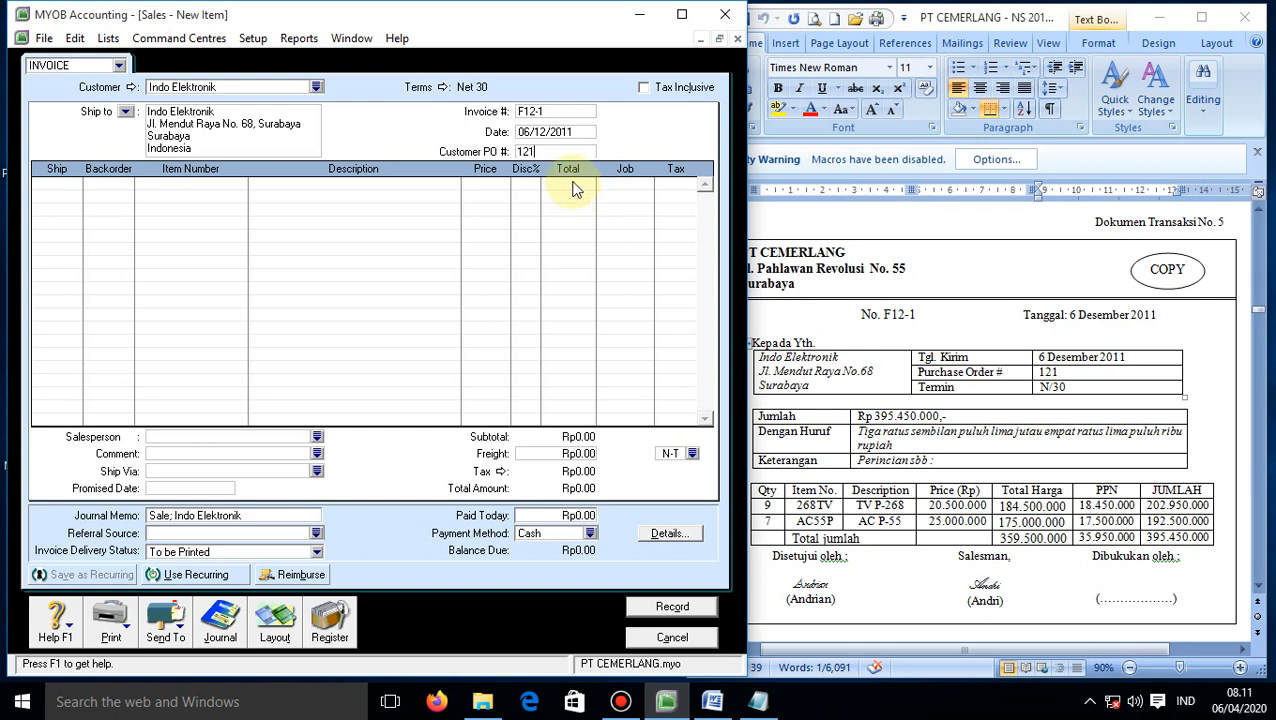
Look up Indo Elektronik's customer code in the customer list and append it to the customer PO number with a hyphen.
{"action": "left_click", "coordinate": [316, 87]}
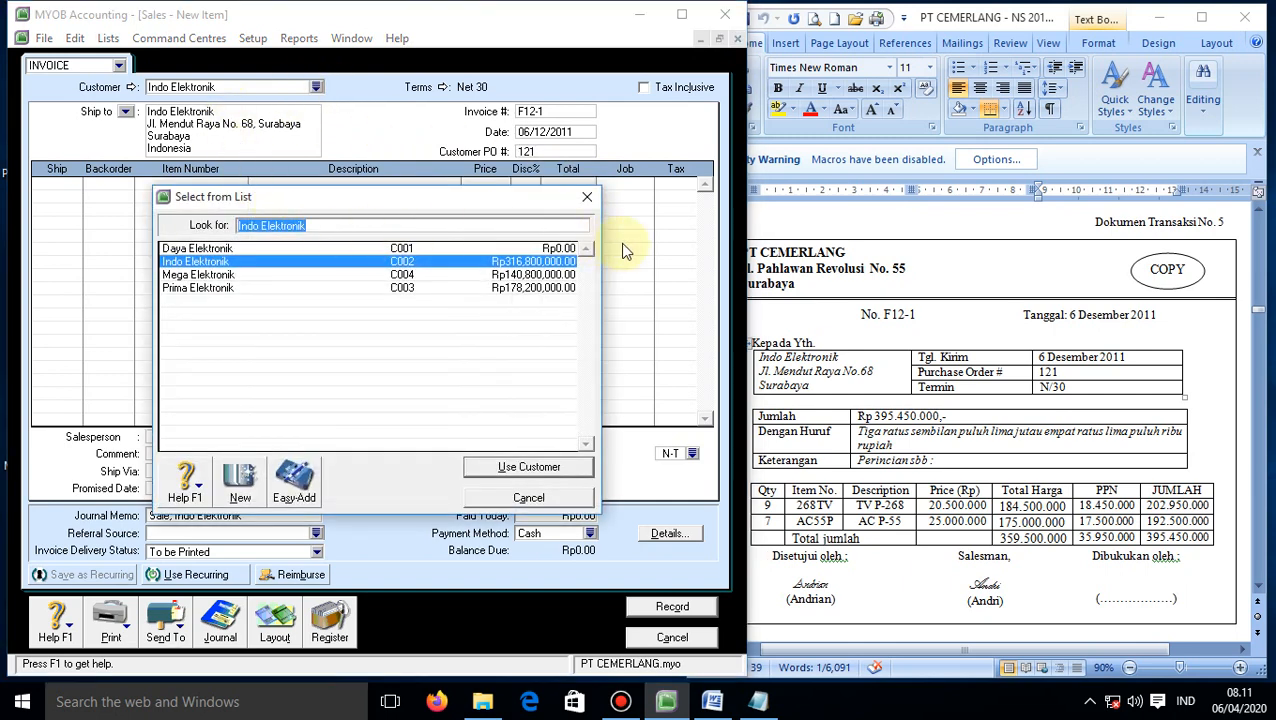
{"action": "left_click", "coordinate": [544, 153]}
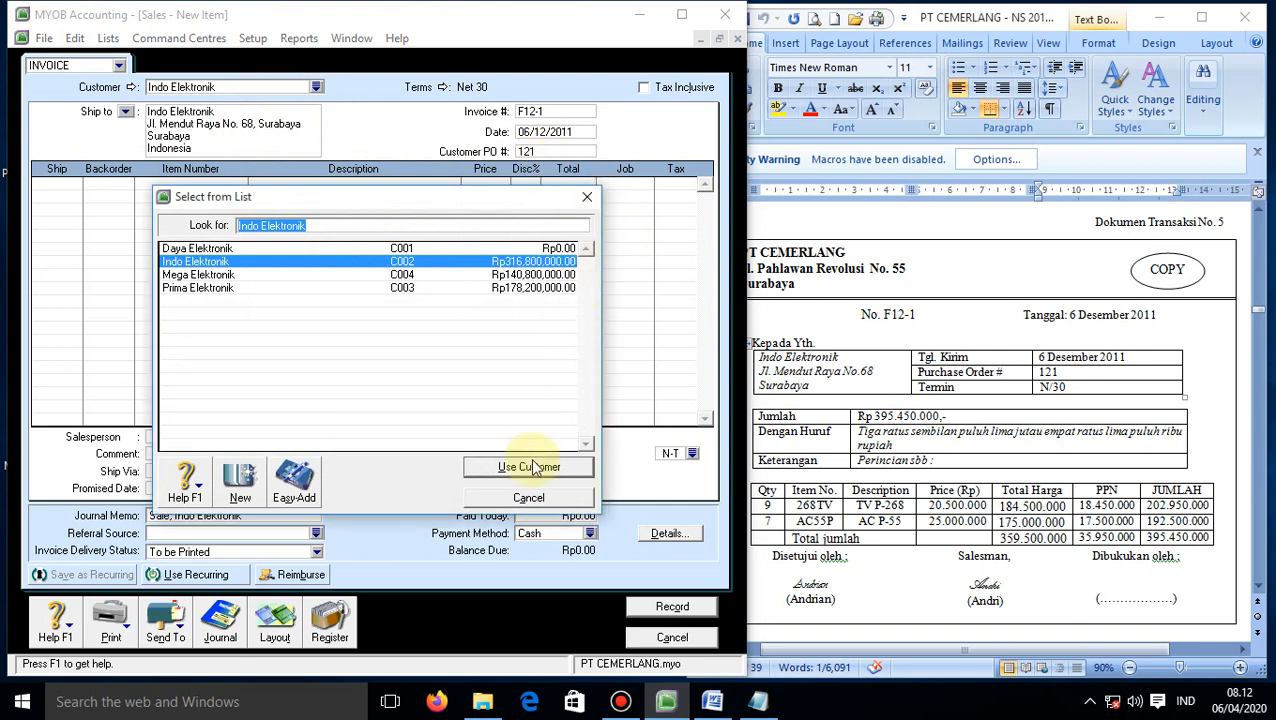
{"action": "left_click", "coordinate": [528, 497]}
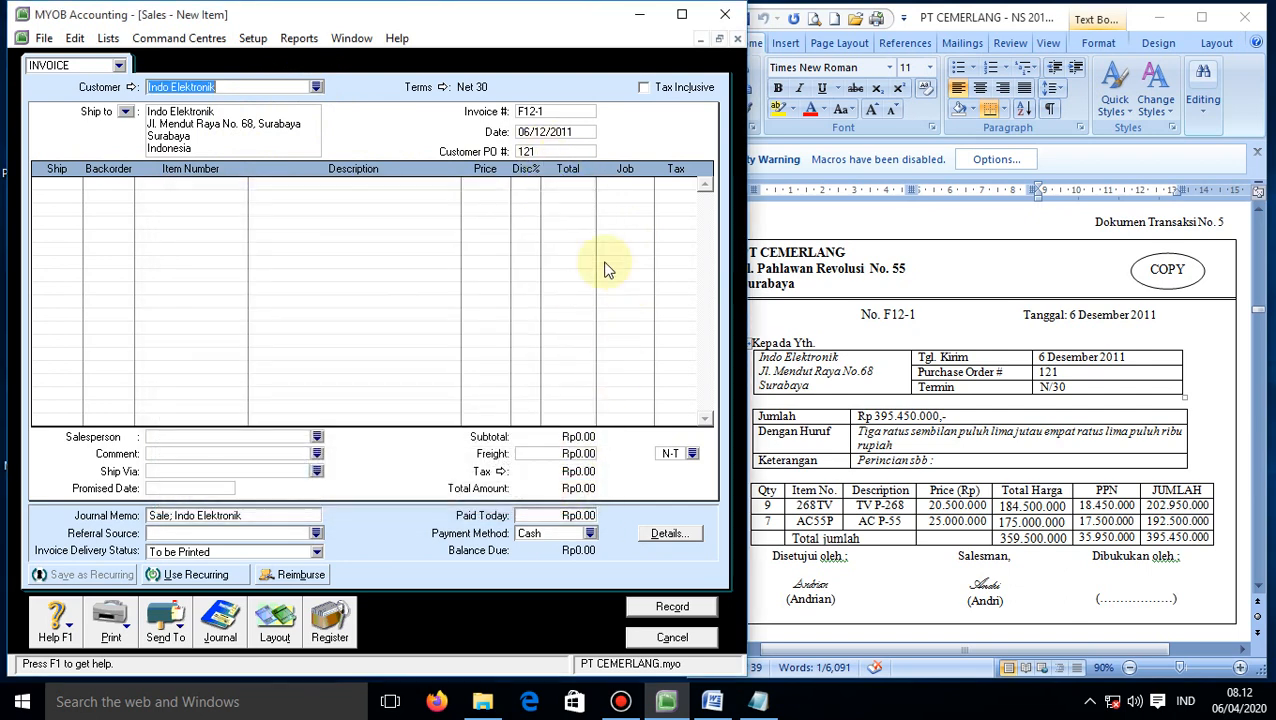
{"action": "left_click", "coordinate": [535, 152]}
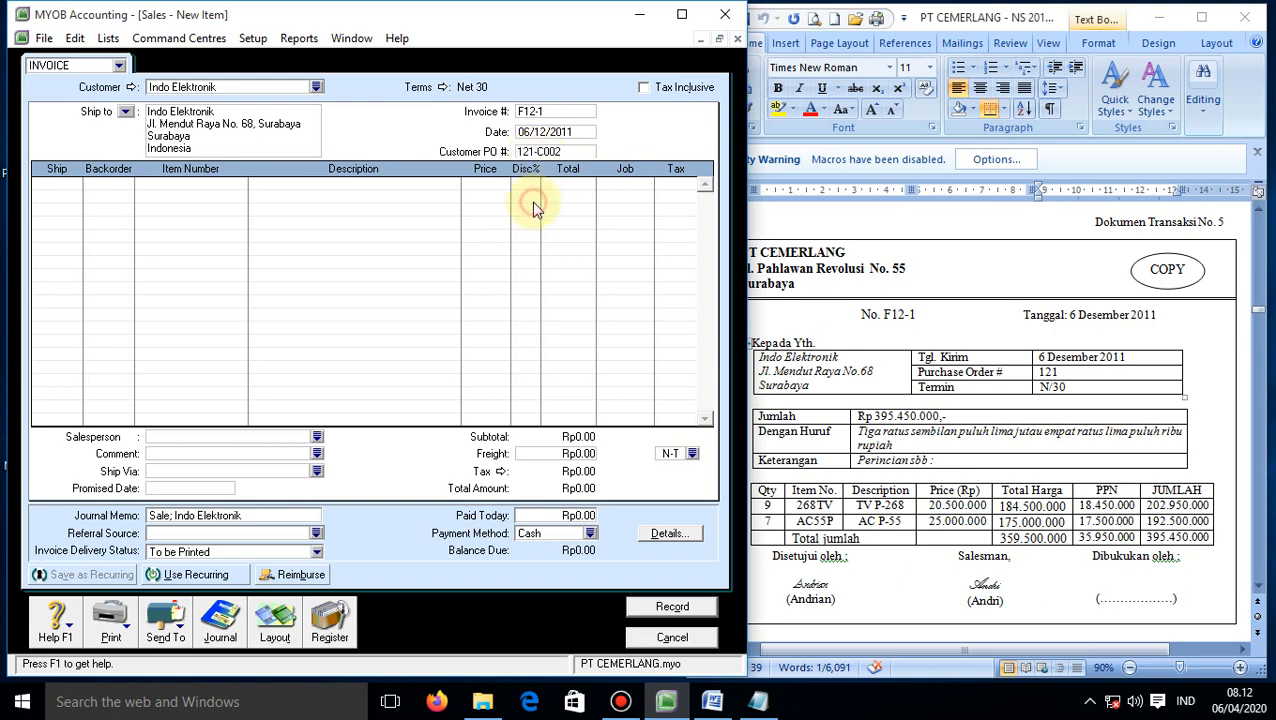
Enter the first invoice line for 9 units of item 268TV at a unit price of 20500000.
{"action": "left_click", "coordinate": [94, 185]}
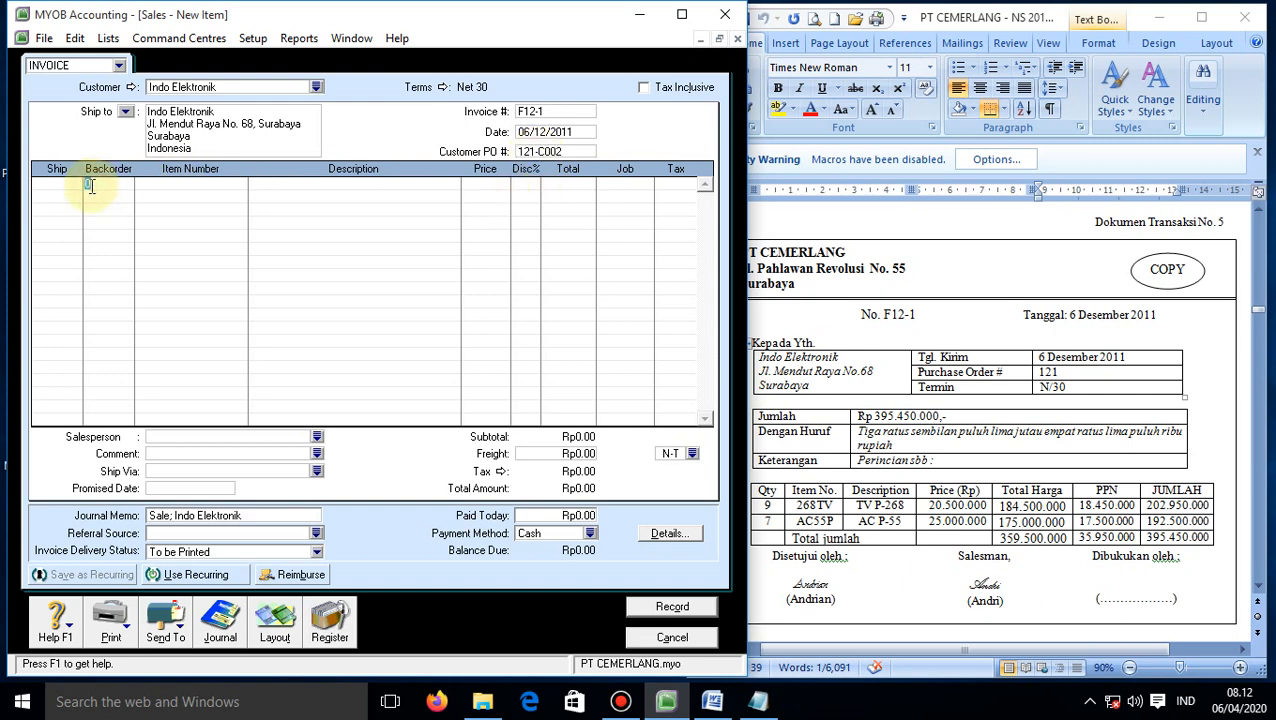
{"action": "left_click", "coordinate": [60, 184]}
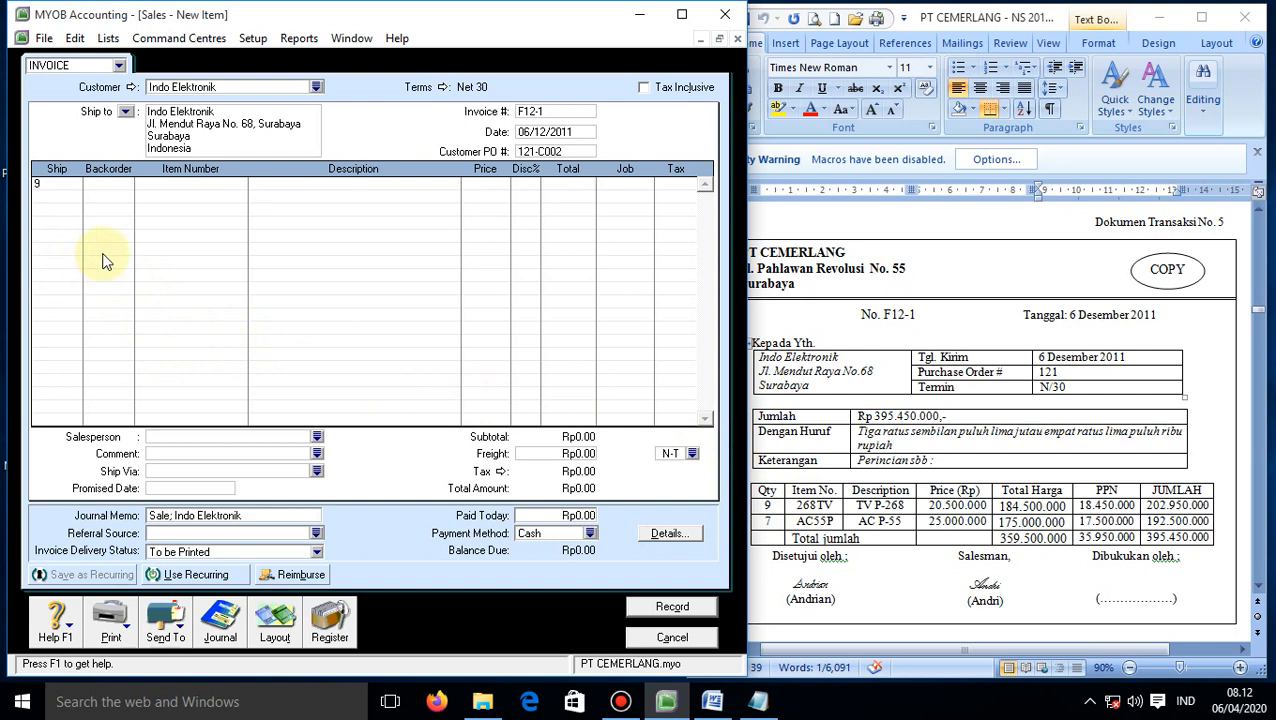
{"action": "key", "text": "Tab"}
{"action": "key", "text": "Tab"}
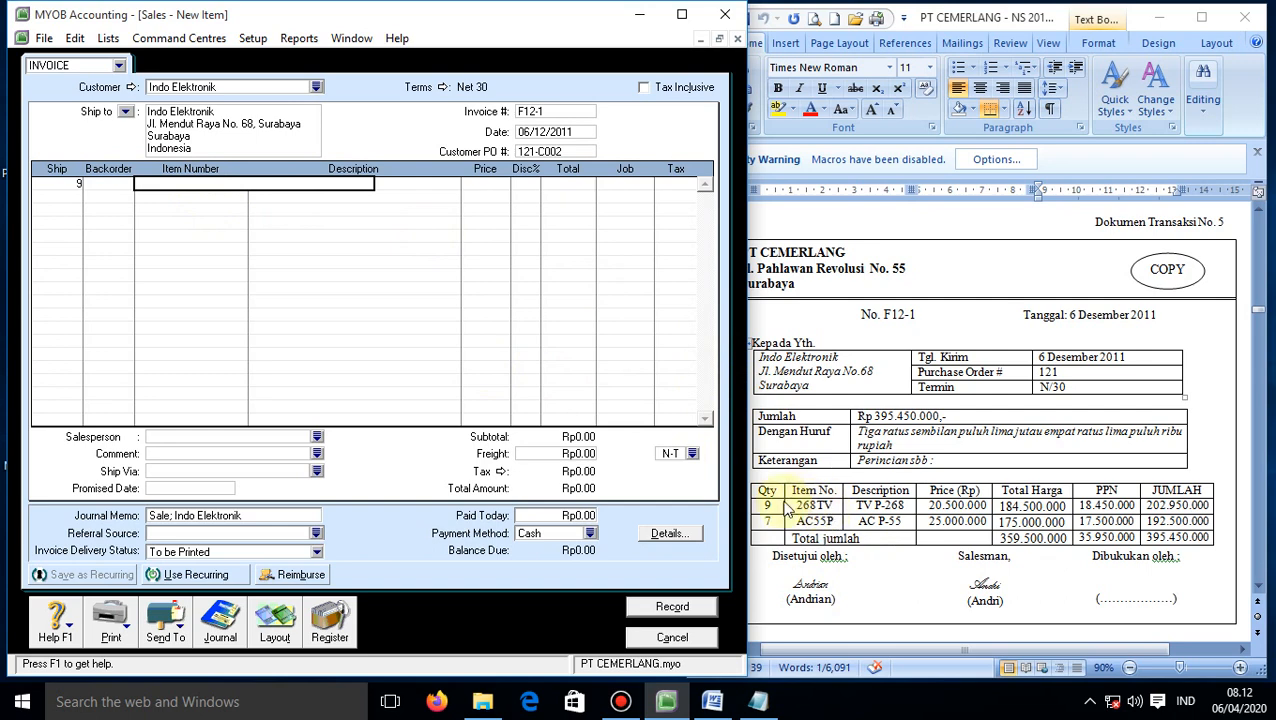
{"action": "key", "text": "Tab"}
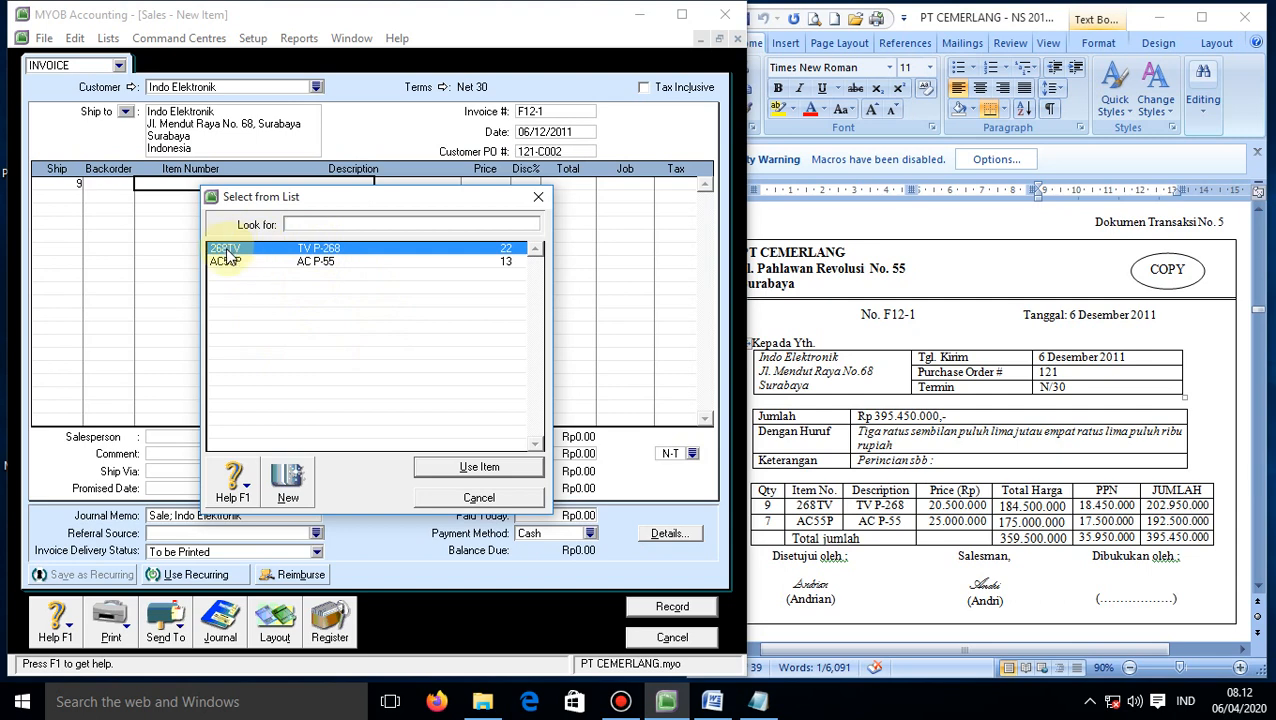
{"action": "left_click", "coordinate": [480, 466]}
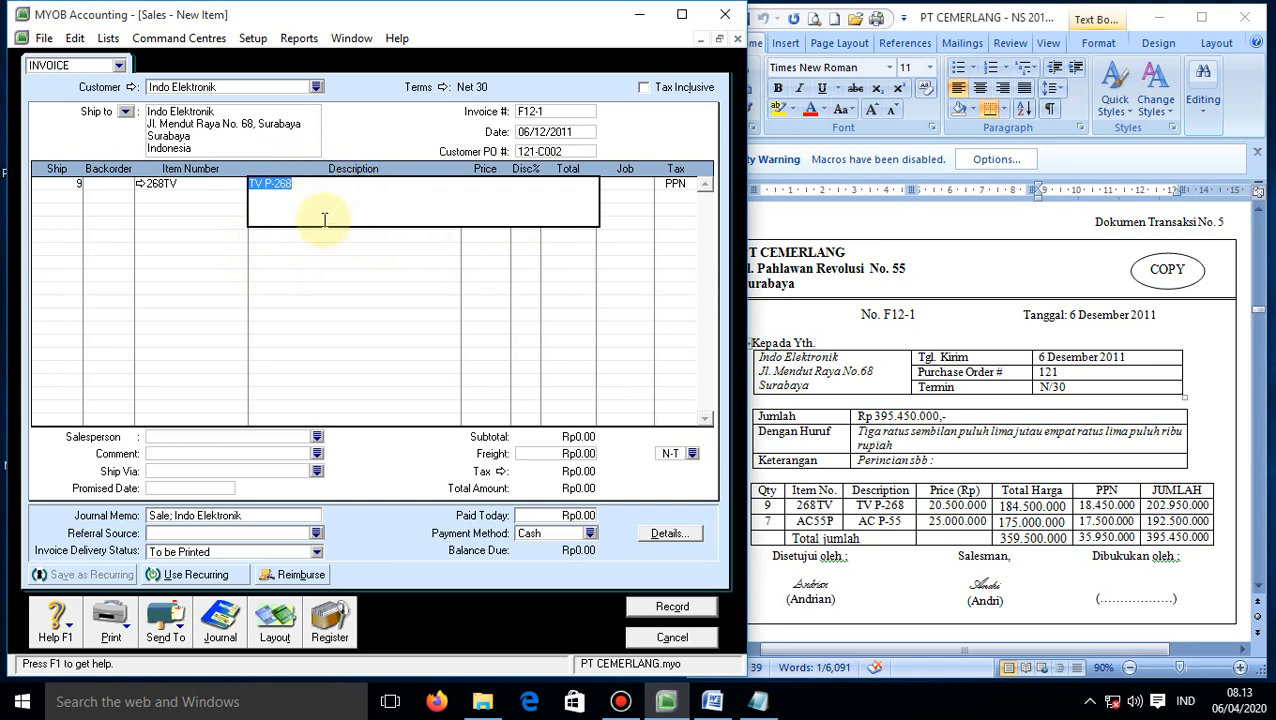
{"action": "key", "text": "Tab"}
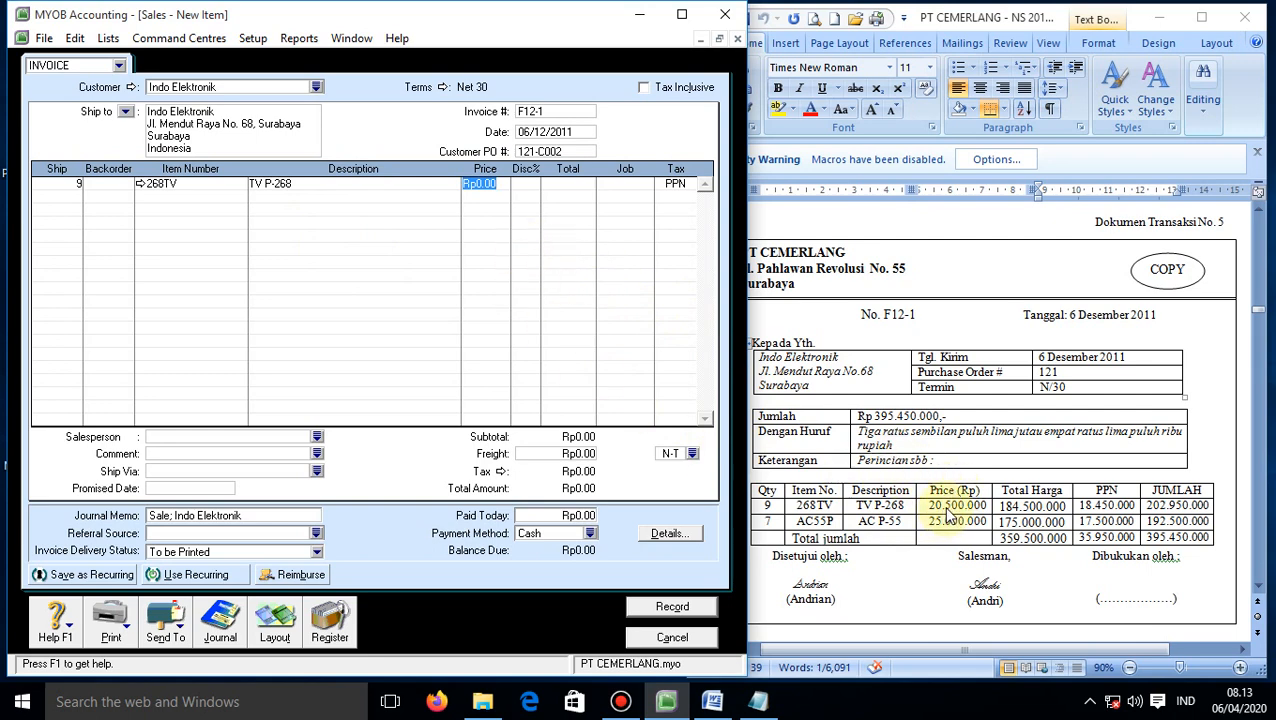
{"action": "type", "text": "20500000"}
{"action": "key", "text": "Return"}
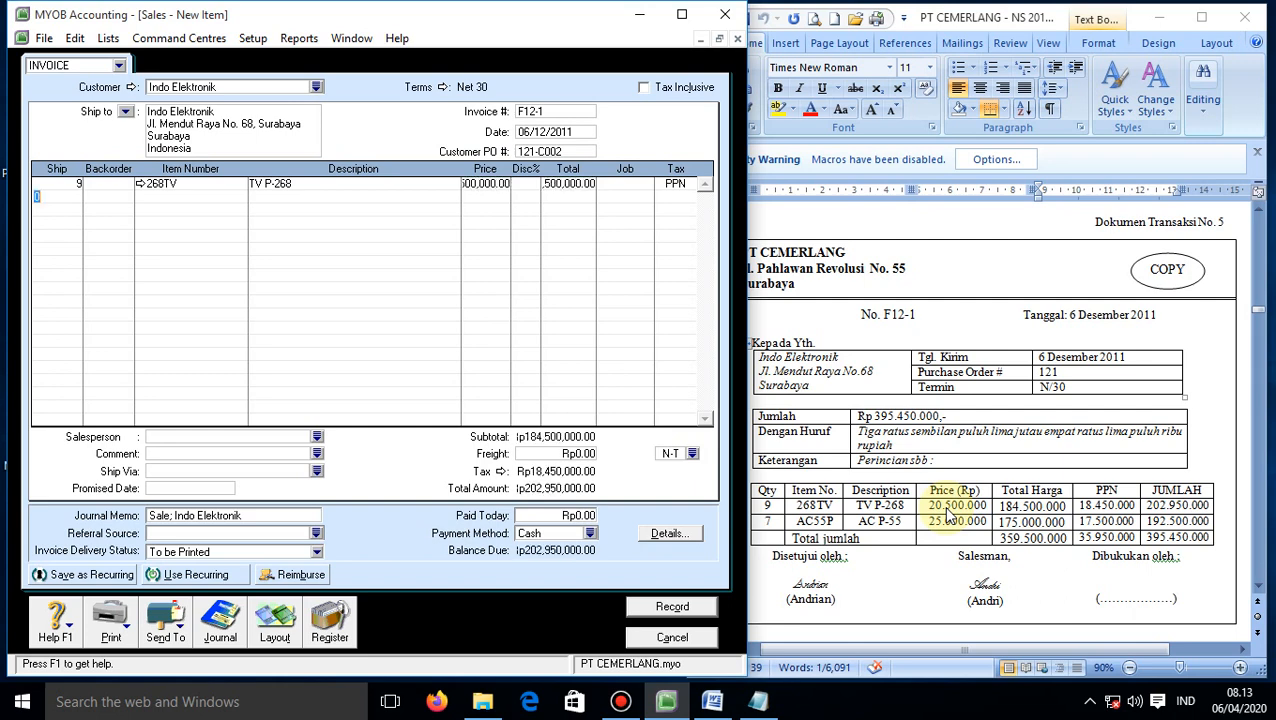
Check the 268TV line's price and total against the Word source document.
{"action": "left_click", "coordinate": [484, 190]}
{"action": "left_click", "coordinate": [562, 186]}
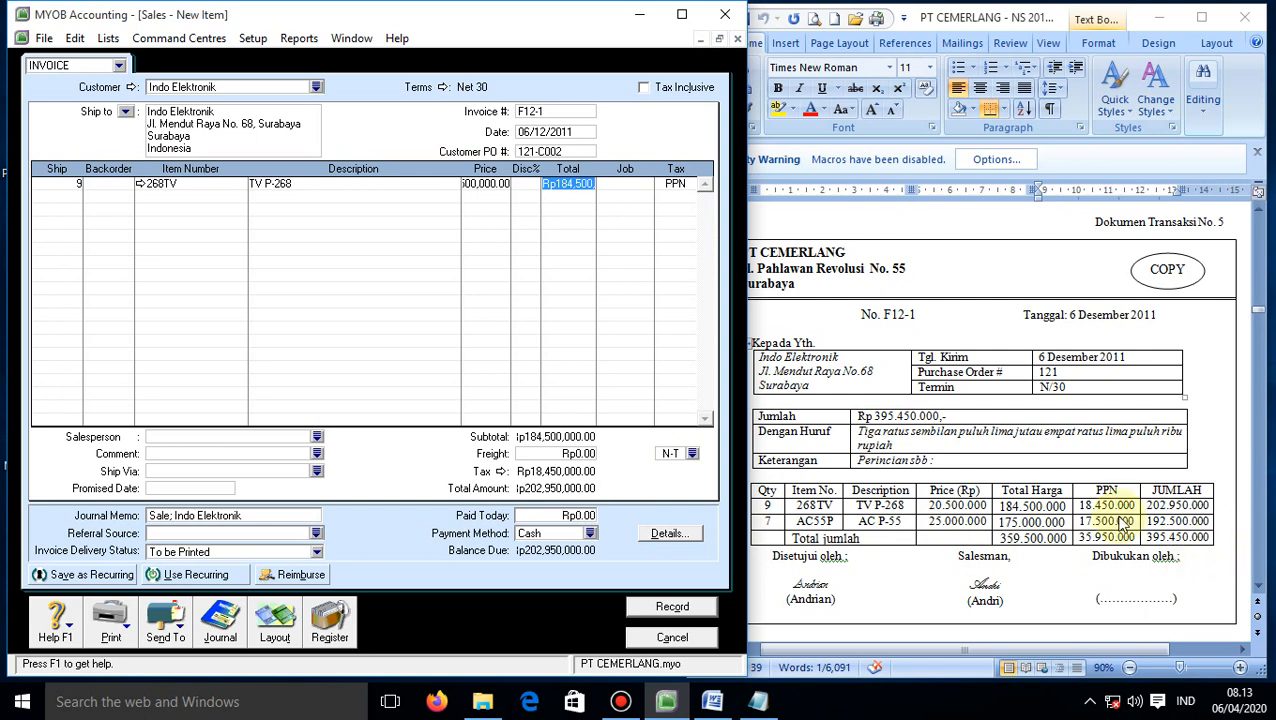
{"action": "left_click", "coordinate": [1258, 590]}
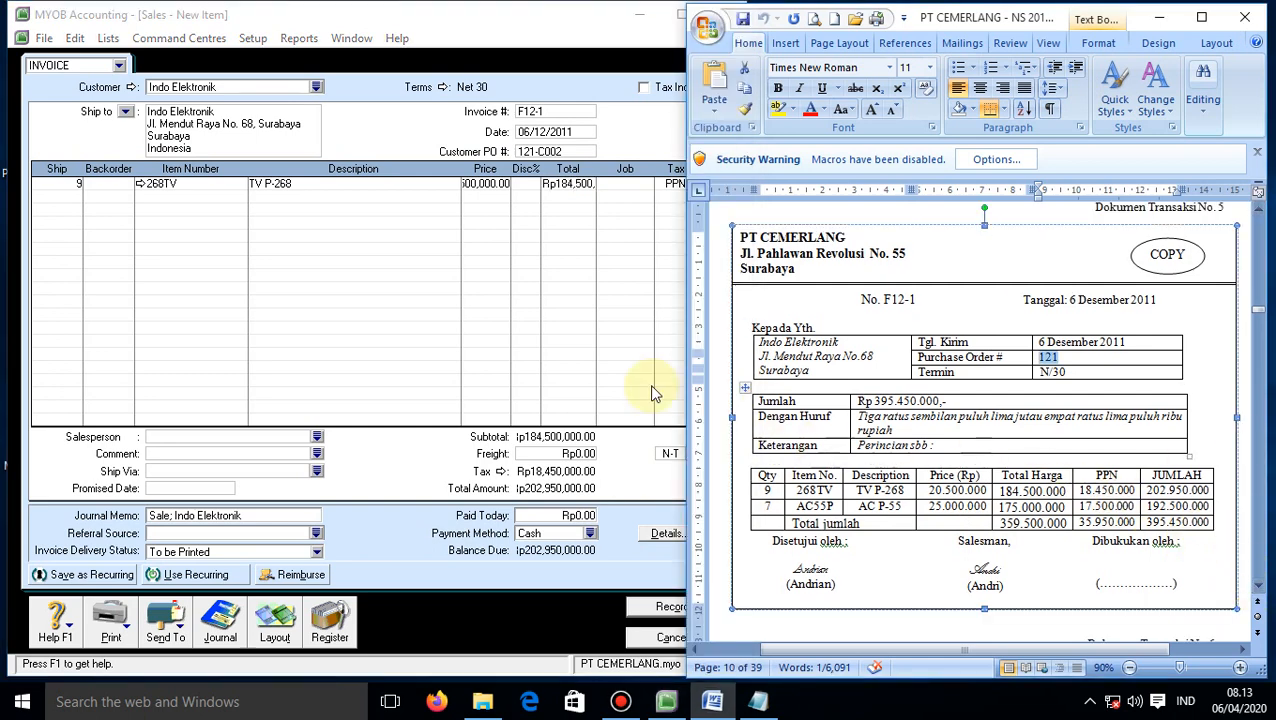
Check the invoice's freight amount and apply the N-T (Non-Taxable) tax code to it.
{"action": "left_click", "coordinate": [578, 456]}
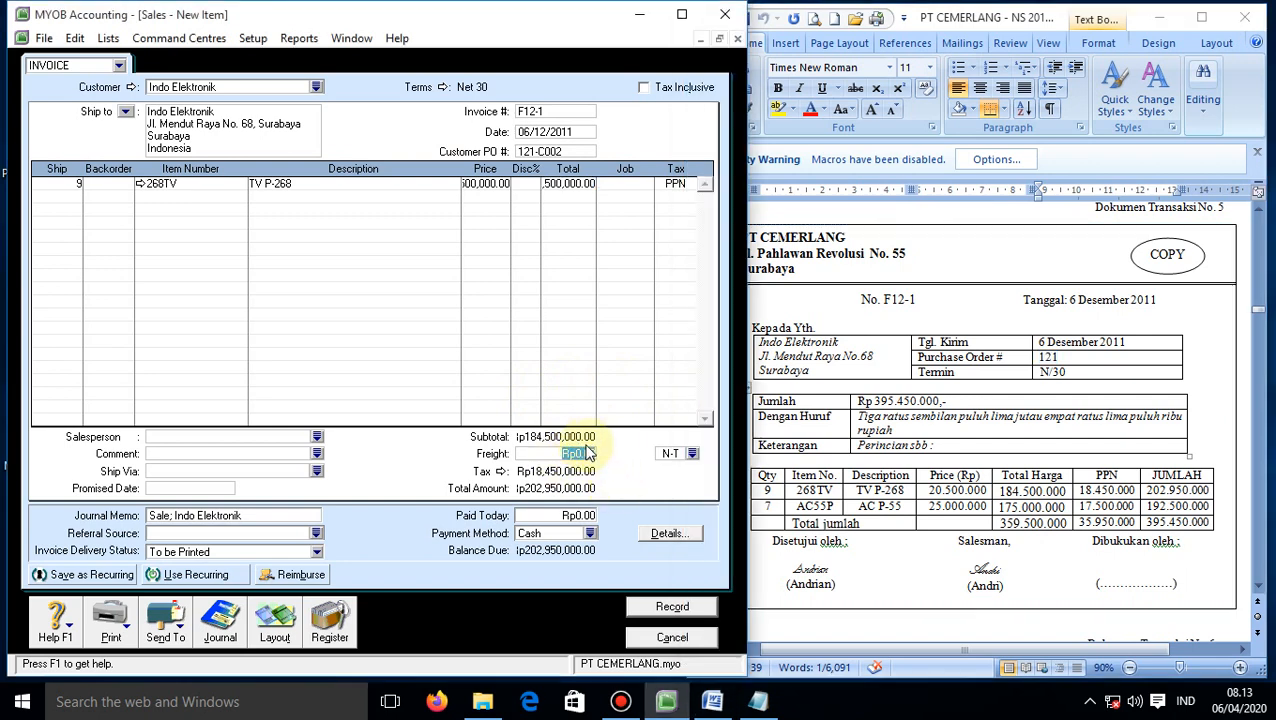
{"action": "left_click", "coordinate": [585, 455]}
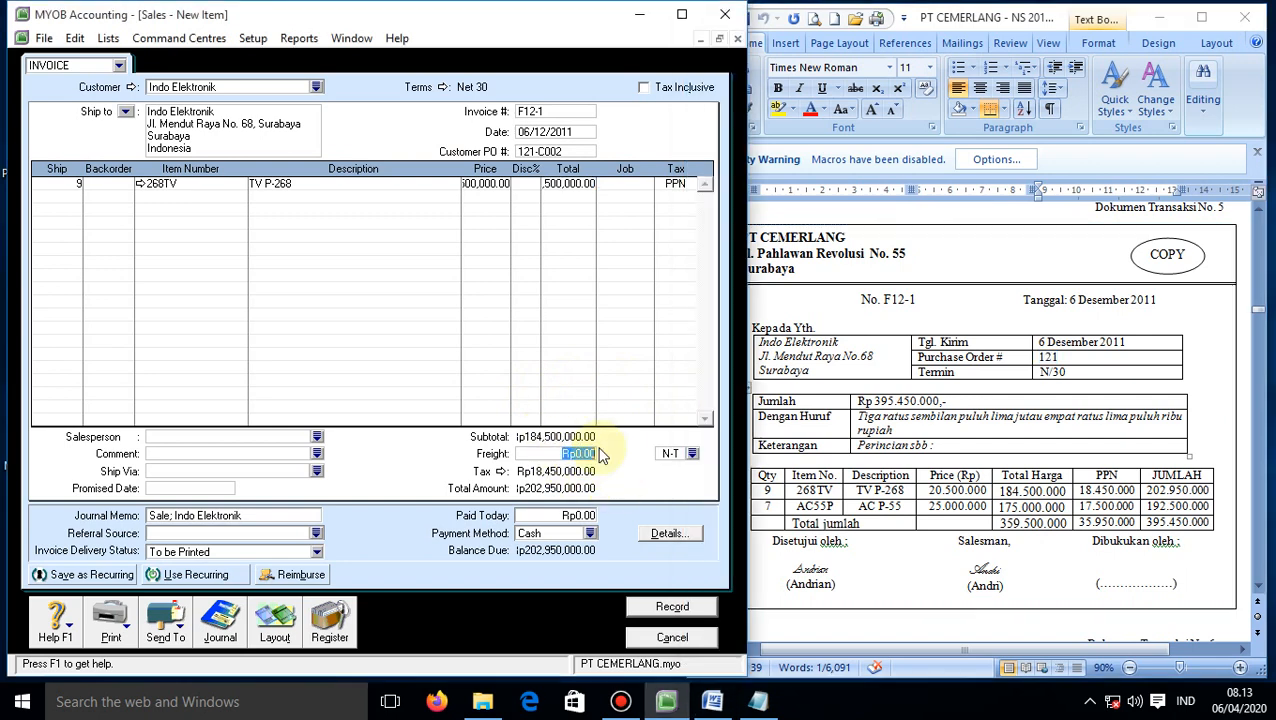
{"action": "left_click", "coordinate": [692, 454]}
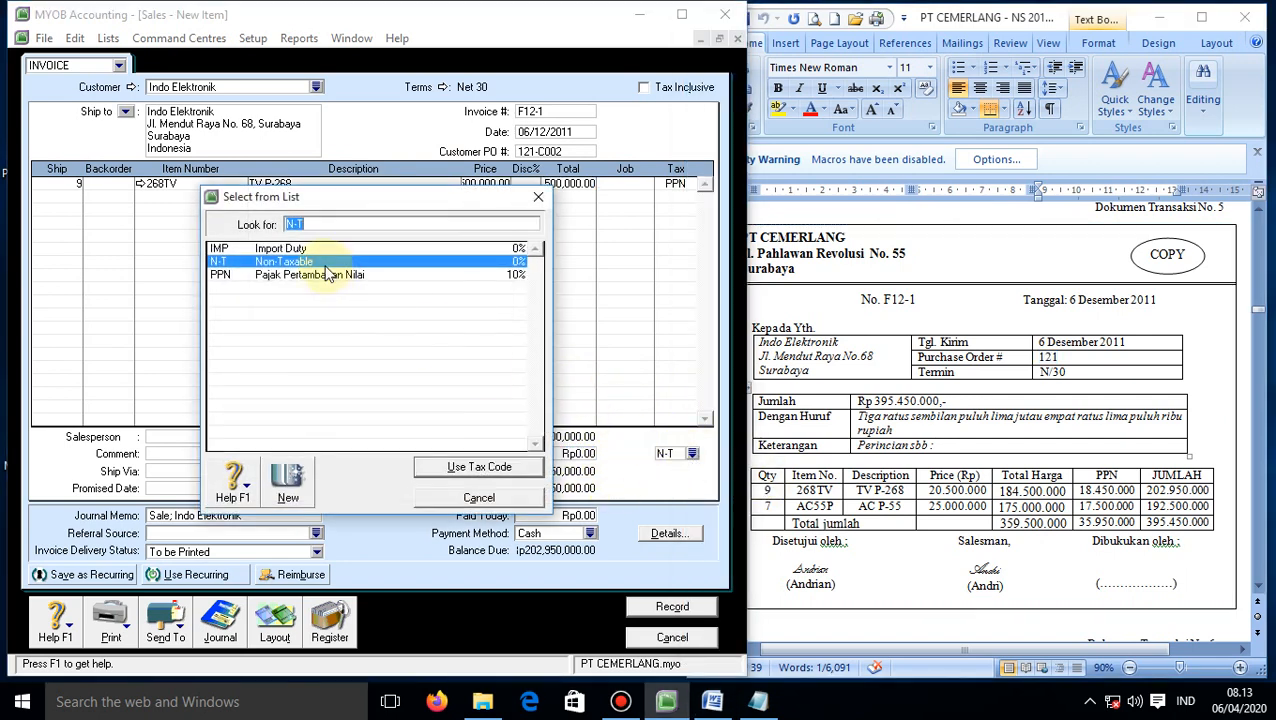
{"action": "left_click", "coordinate": [476, 469]}
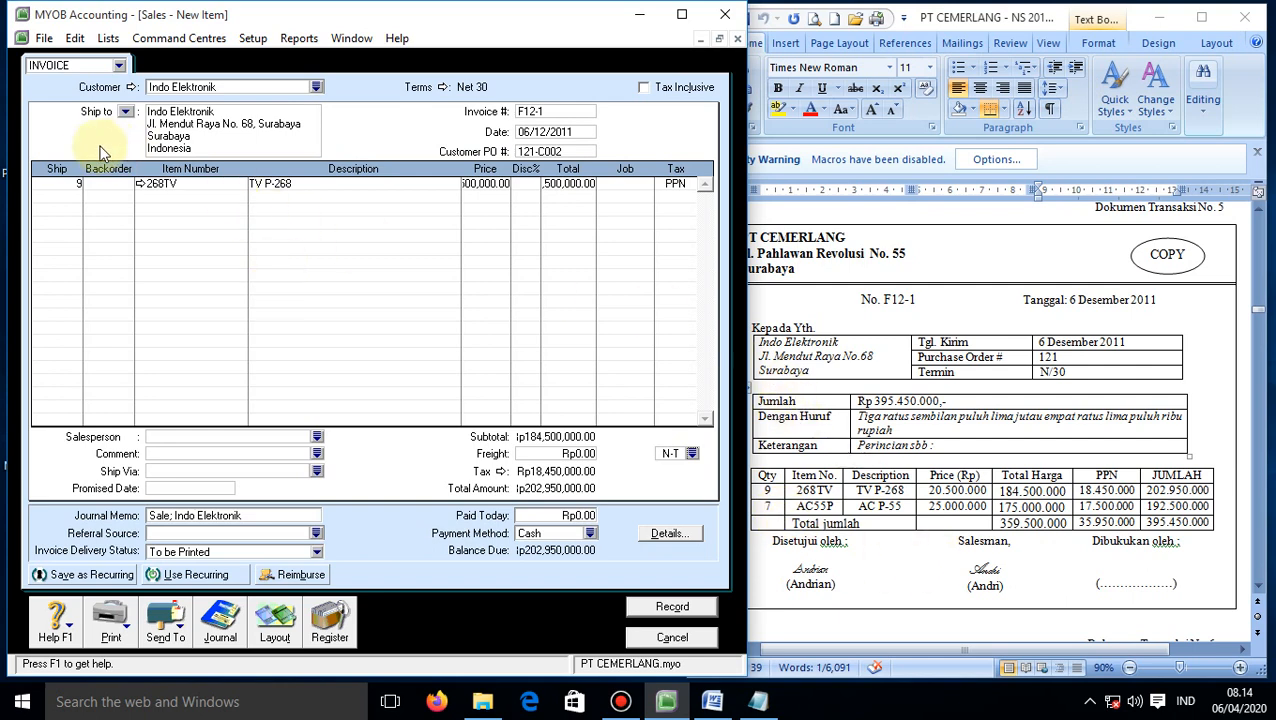
Enter the second invoice line for 7 units of item AC55P at a unit price of 25000000.
{"action": "left_click", "coordinate": [73, 195]}
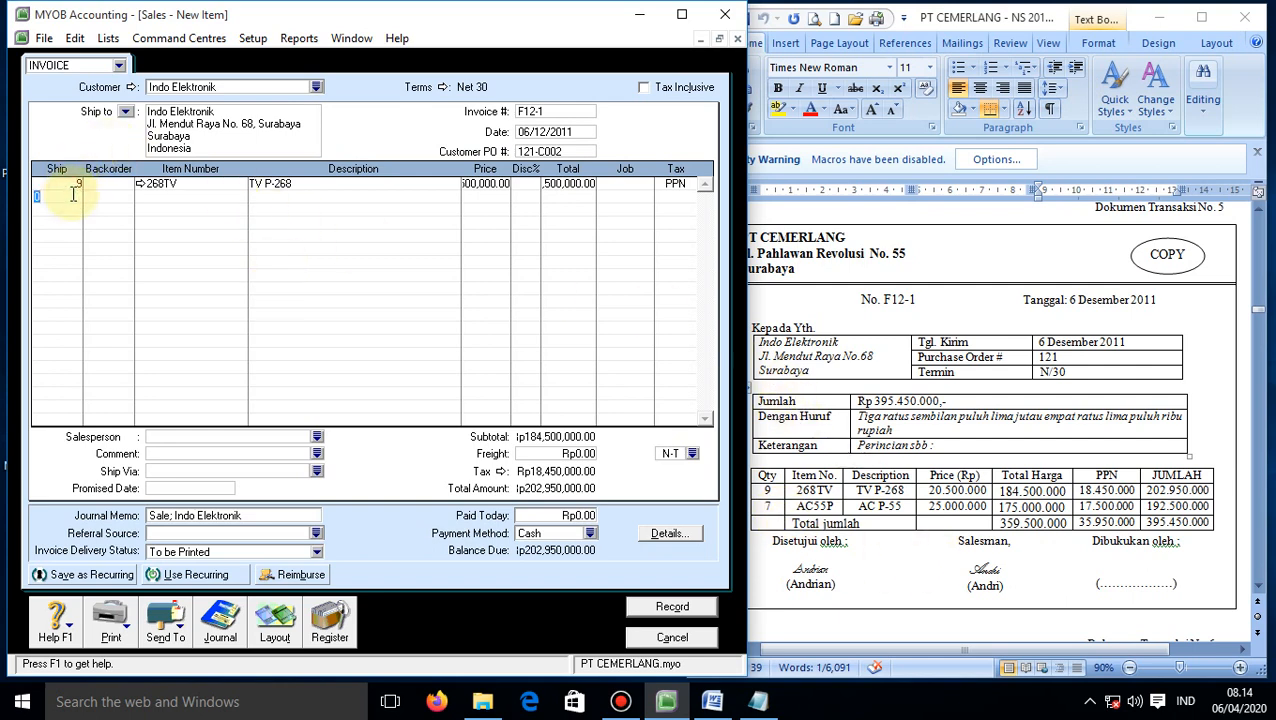
{"action": "type", "text": "7"}
{"action": "key", "text": "Tab"}
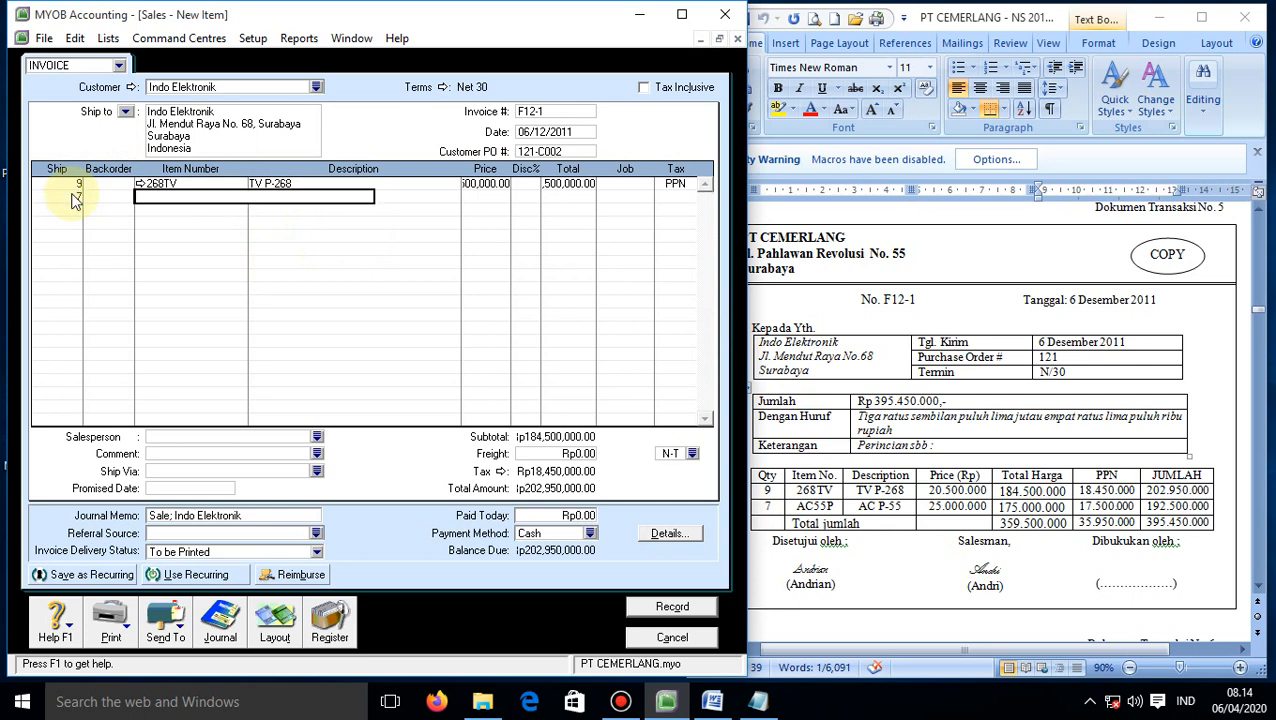
{"action": "key", "text": "Tab"}
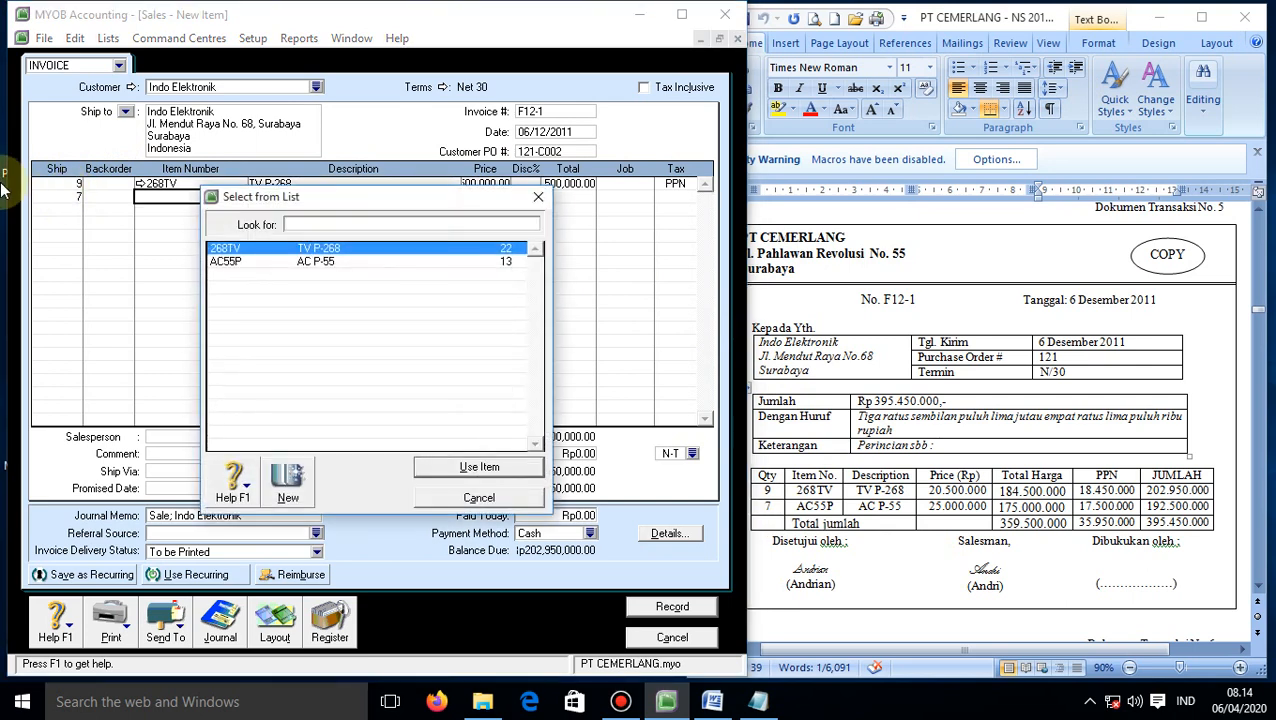
{"action": "left_click", "coordinate": [310, 262]}
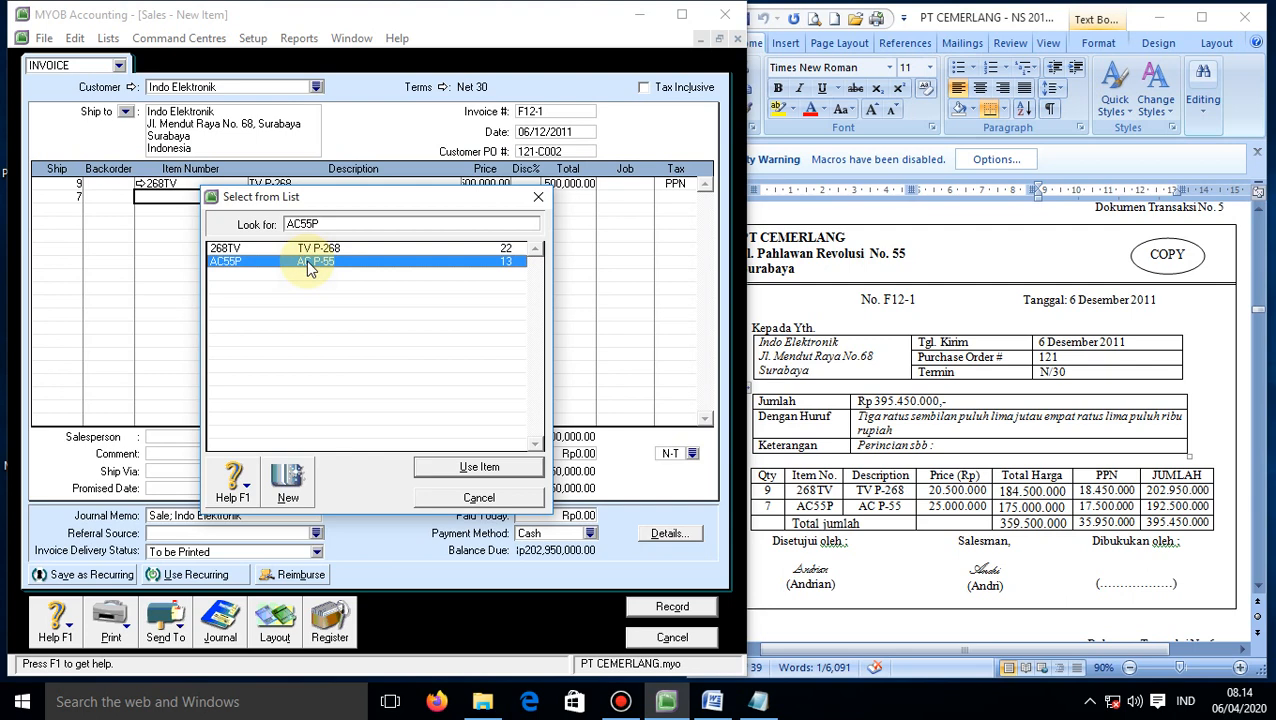
{"action": "left_click", "coordinate": [480, 467]}
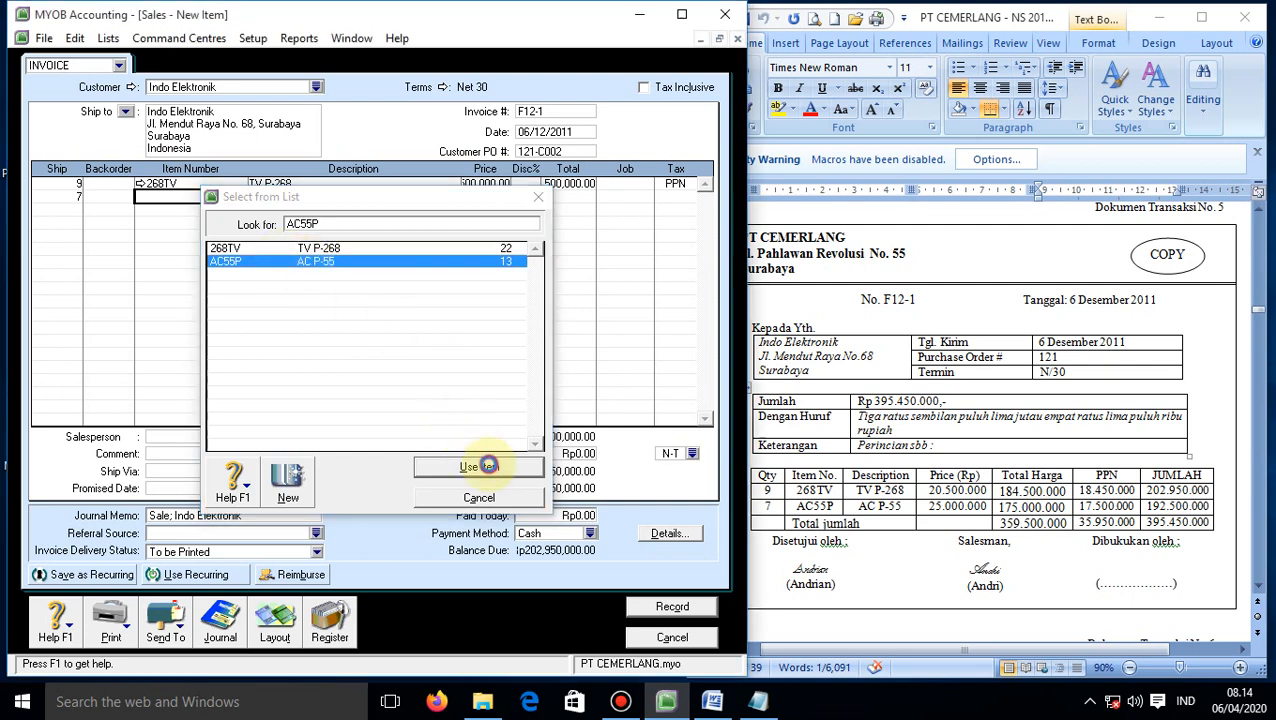
{"action": "key", "text": "Tab"}
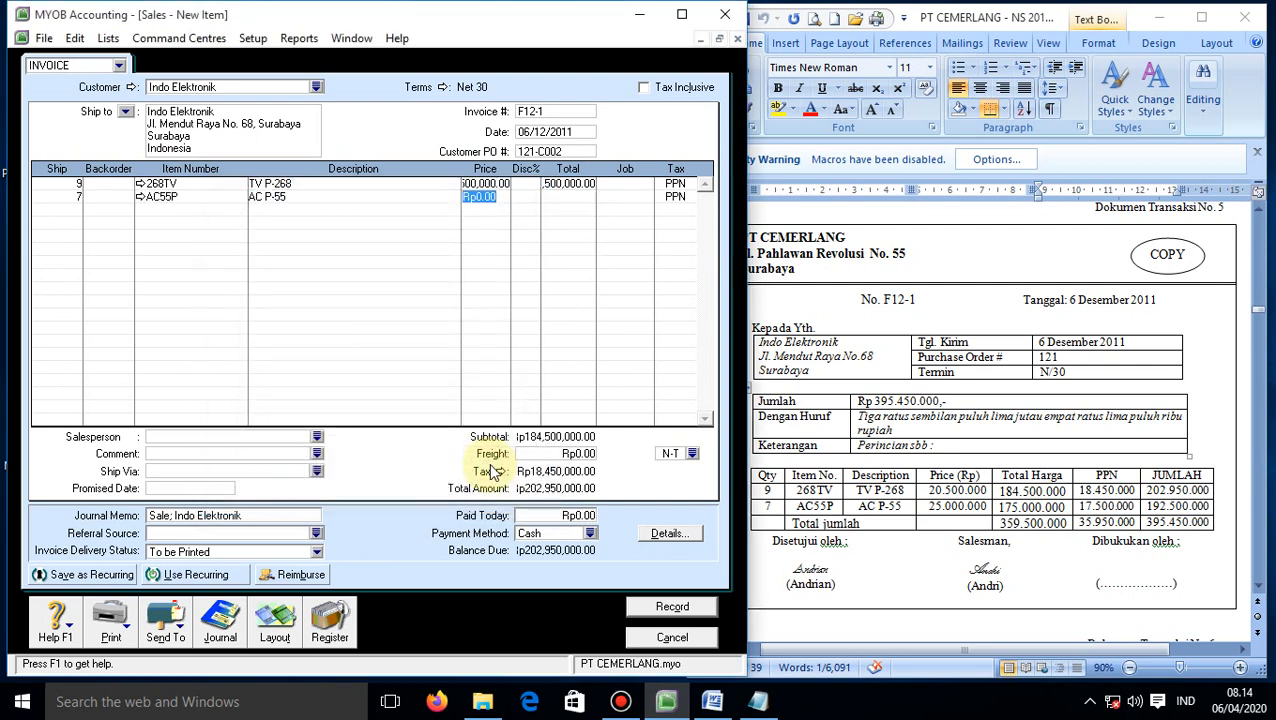
{"action": "type", "text": "1"}
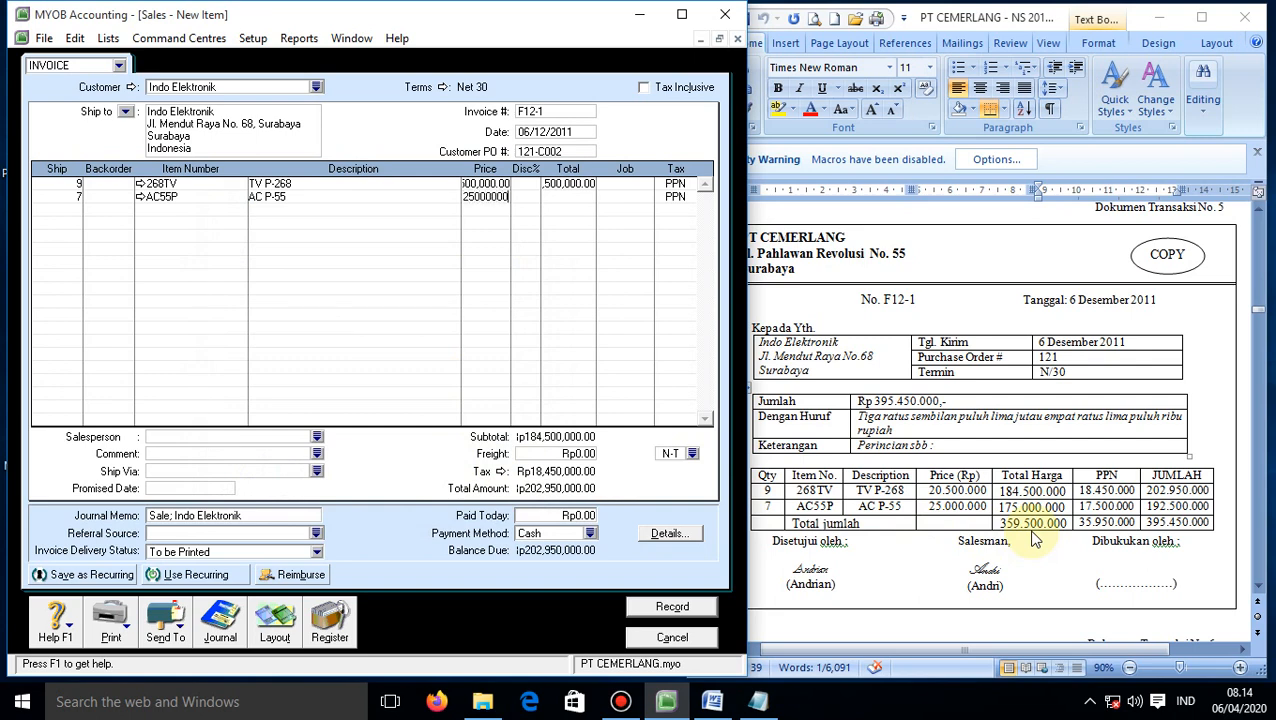
{"action": "key", "text": "Return"}
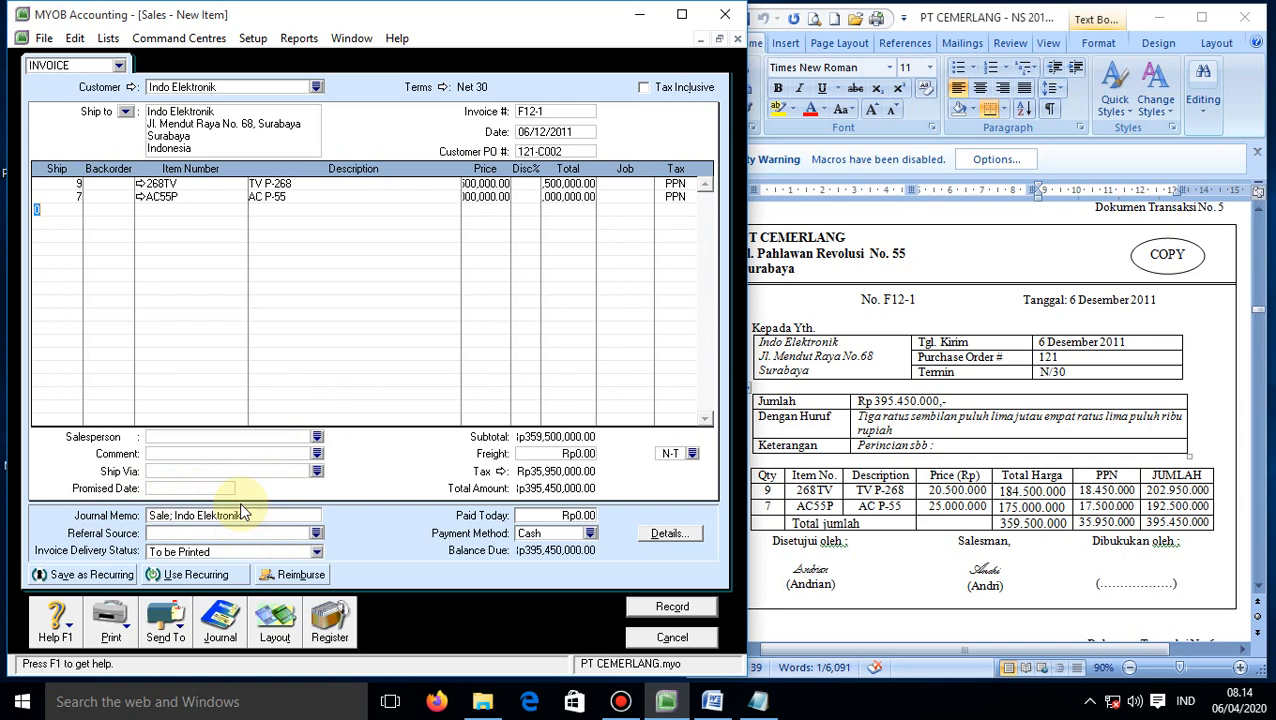
Preview the invoice's journal entries in the transaction recap.
{"action": "key", "text": "ctrl+r"}
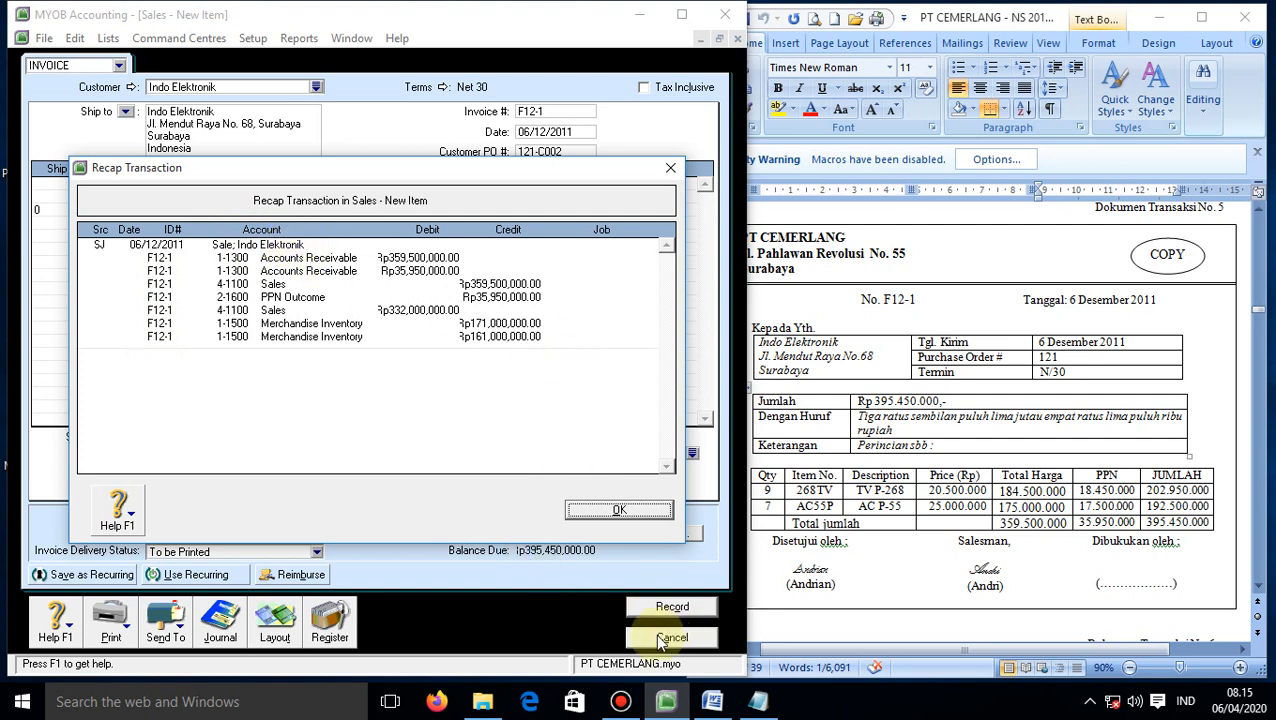
{"action": "left_click", "coordinate": [608, 510]}
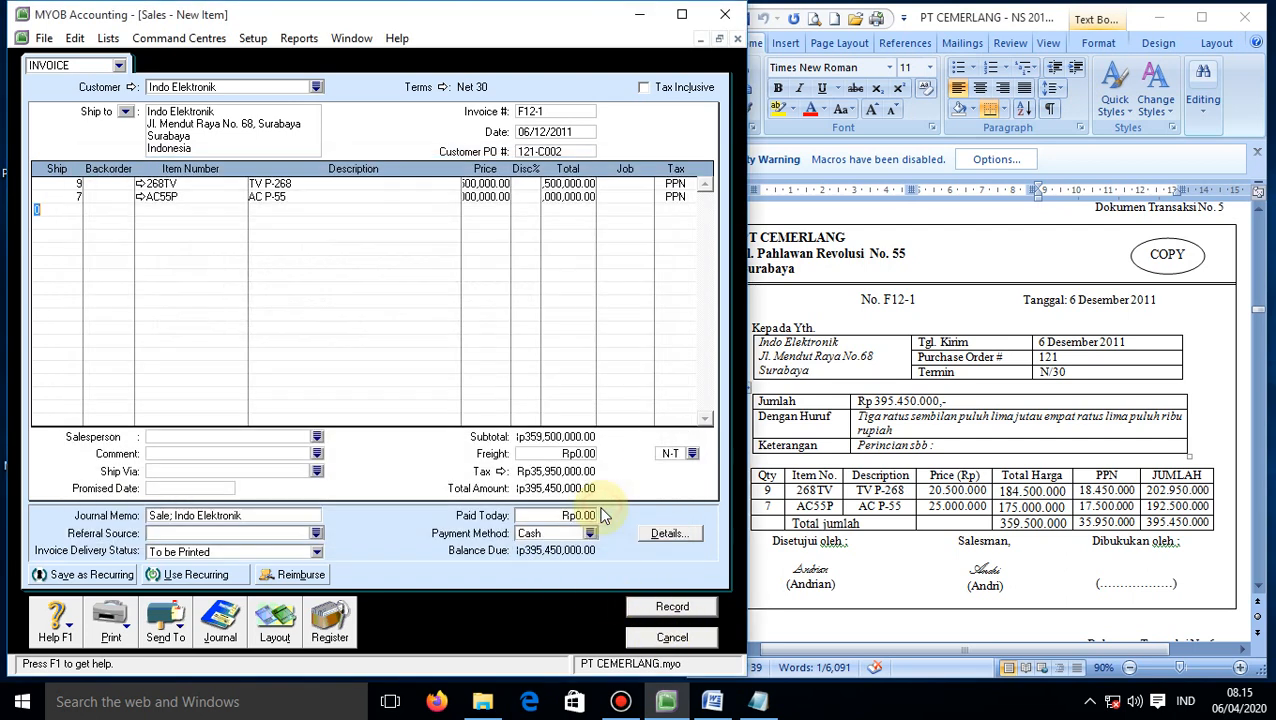
Replace "Sale" with "Penjualan" at the start of the invoice's journal memo.
{"action": "left_click", "coordinate": [256, 512]}
{"action": "left_click", "coordinate": [170, 515]}
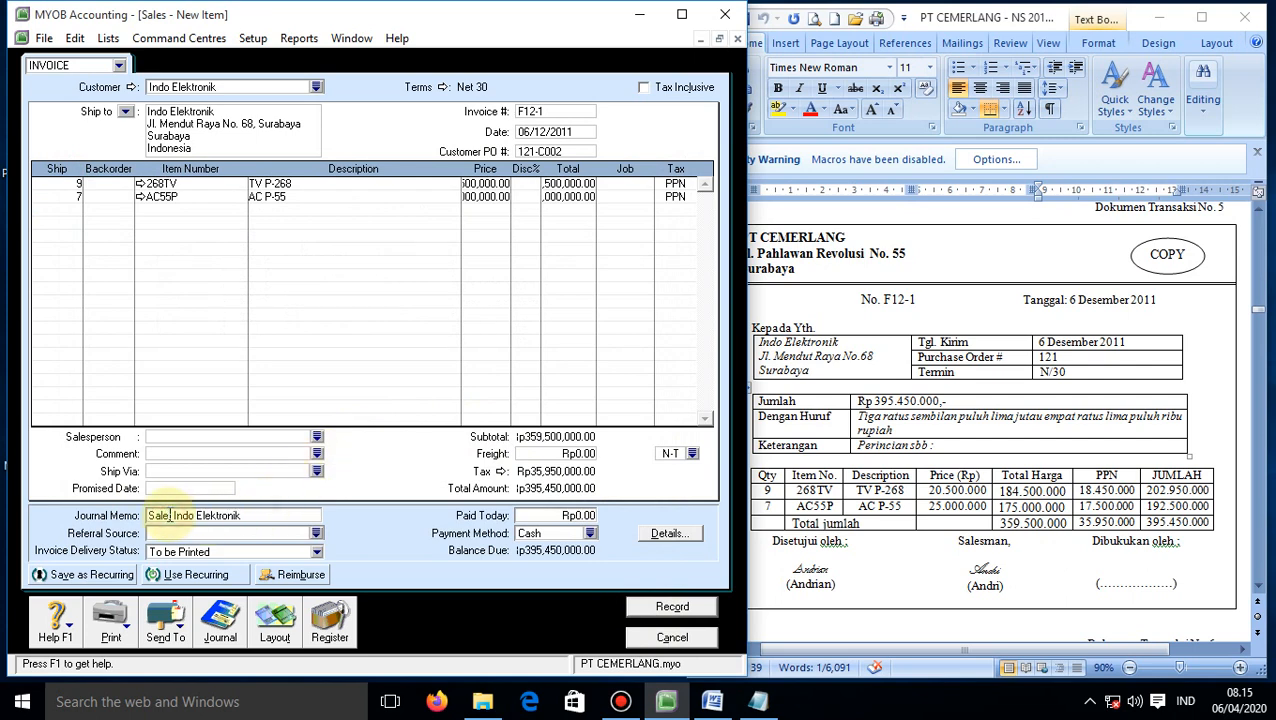
{"action": "key", "text": "BackSpace"}
{"action": "key", "text": "BackSpace"}
{"action": "key", "text": "BackSpace"}
{"action": "key", "text": "BackSpace"}
{"action": "type", "text": "pENJUALAN"}
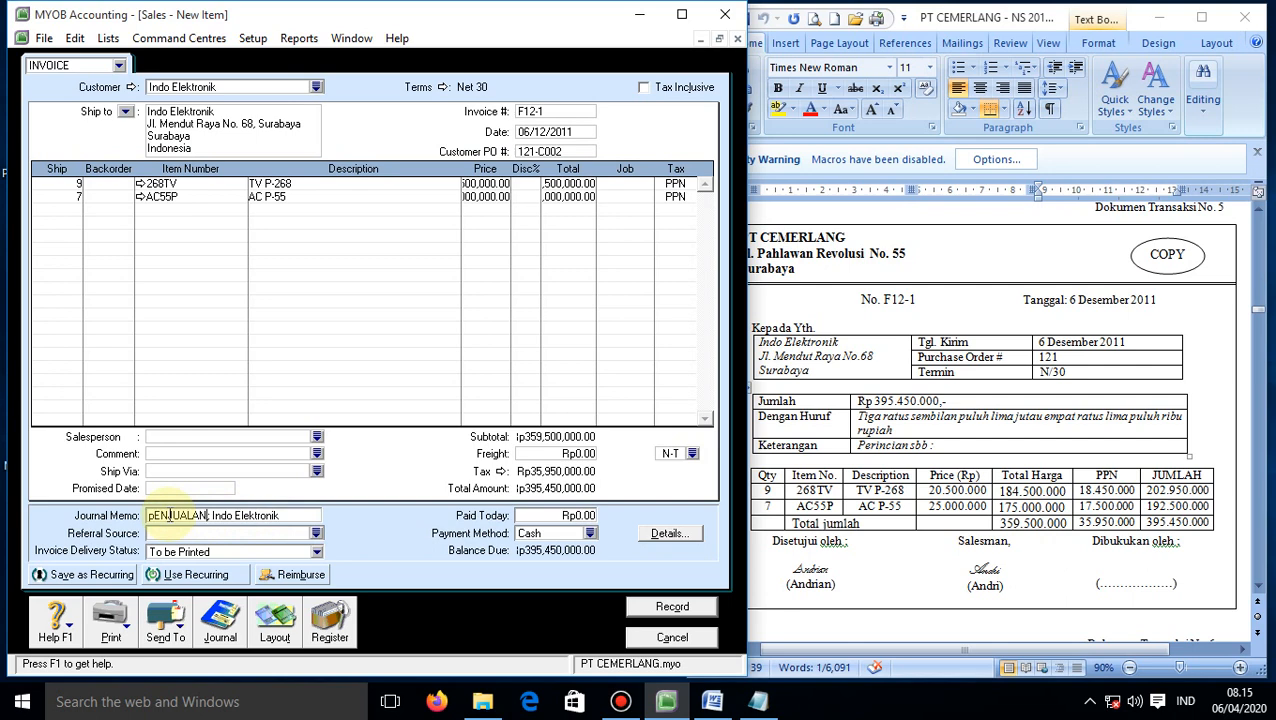
{"action": "key", "text": "BackSpace"}
{"action": "key", "text": "BackSpace"}
{"action": "key", "text": "BackSpace"}
{"action": "key", "text": "BackSpace"}
{"action": "key", "text": "BackSpace"}
{"action": "key", "text": "BackSpace"}
{"action": "key", "text": "BackSpace"}
{"action": "key", "text": "BackSpace"}
{"action": "key", "text": "BackSpace"}
{"action": "type", "text": "Penjualan; I"}
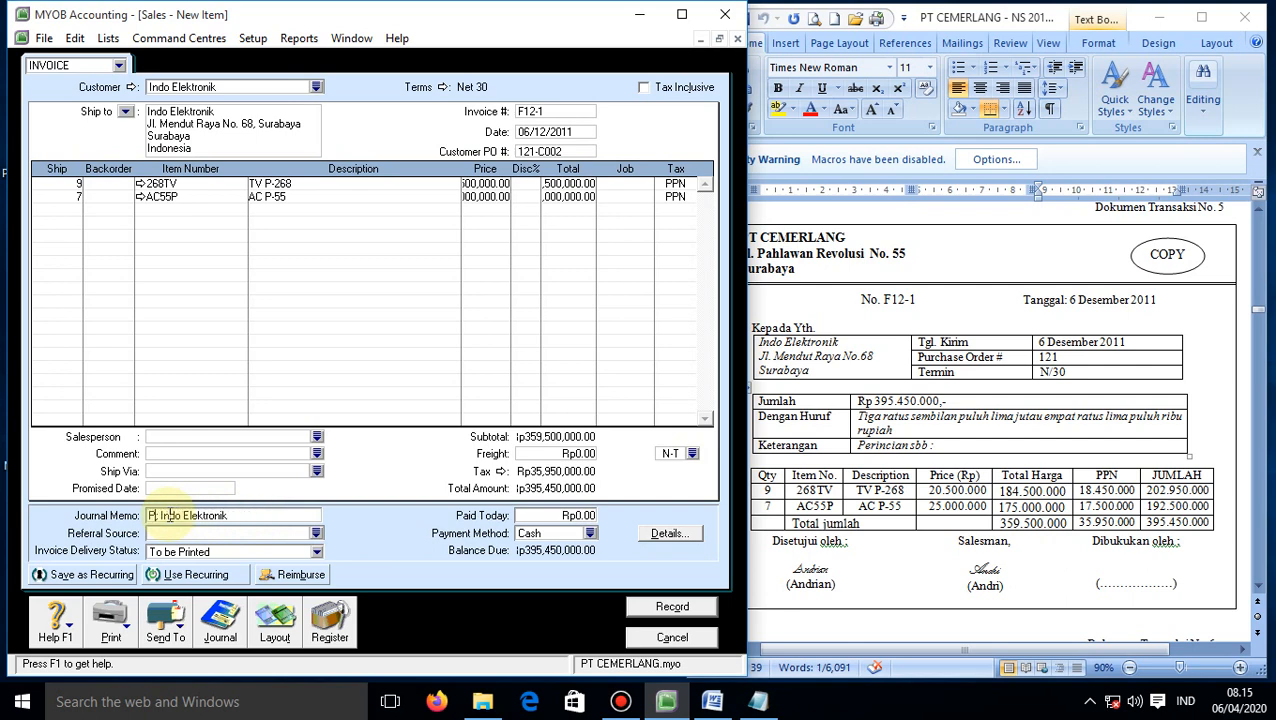
{"action": "type", "text": "n"}
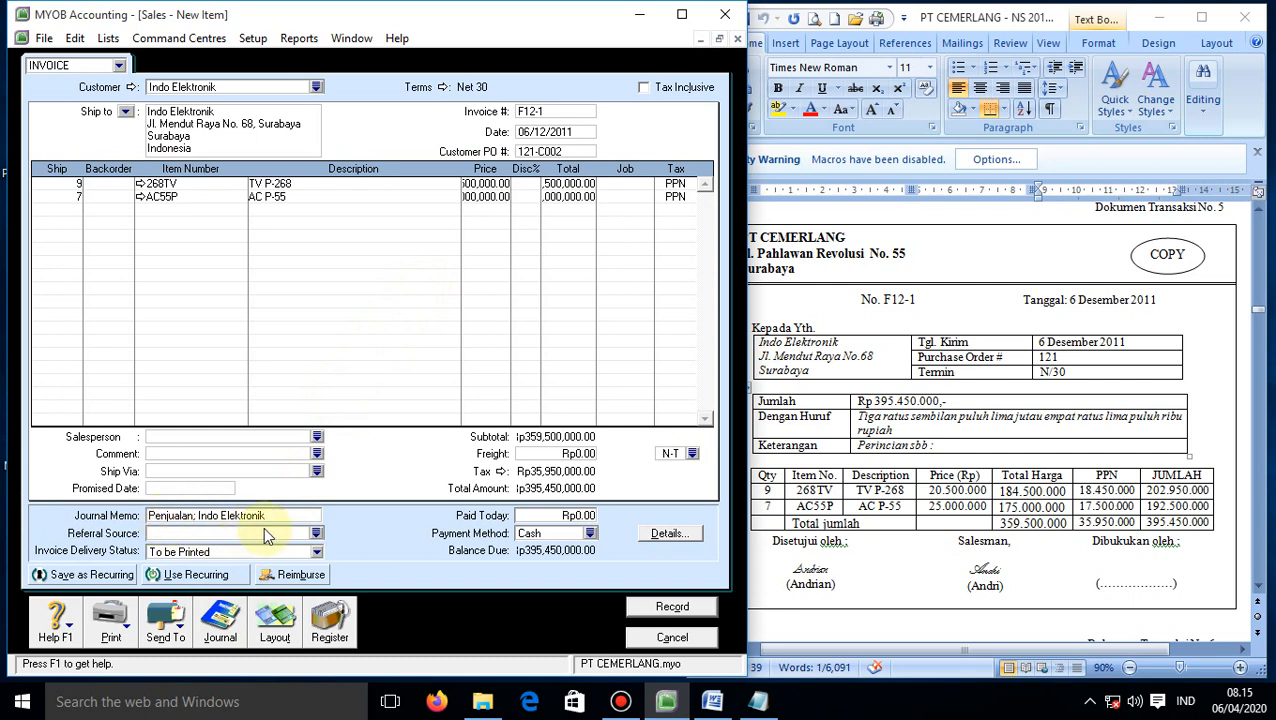
Insert "Faktur No F12-1, Tgl 06 Des 2011" after "Penjualan" in the journal memo.
{"action": "type", "text": "Fak"}
{"action": "type", "text": "tur No"}
{"action": "type", "text": "."}
{"action": "type", "text": "F"}
{"action": "type", "text": "12"}
{"action": "type", "text": "-1"}
{"action": "type", "text": ", "}
{"action": "type", "text": "tg"}
{"action": "key", "text": "BackSpace"}
{"action": "key", "text": "BackSpace"}
{"action": "type", "text": "Tgl 06 Des"}
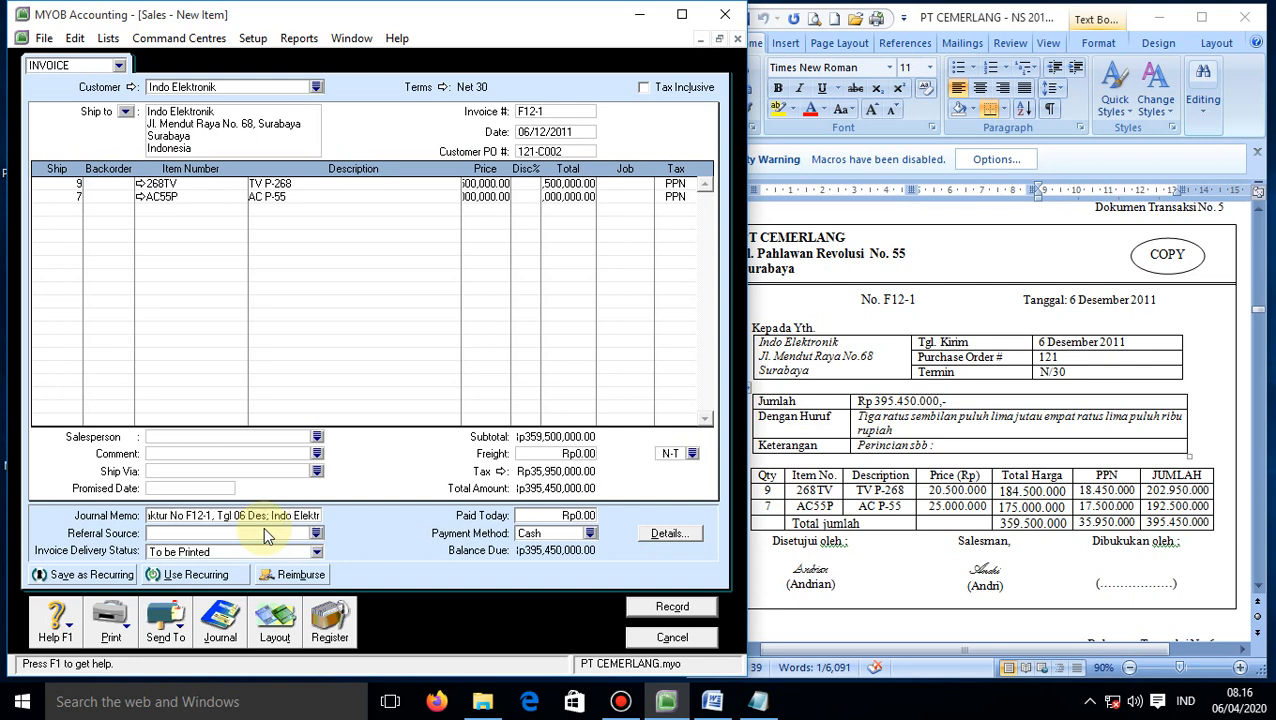
{"action": "type", "text": " 2011"}
{"action": "key", "text": "Tab"}
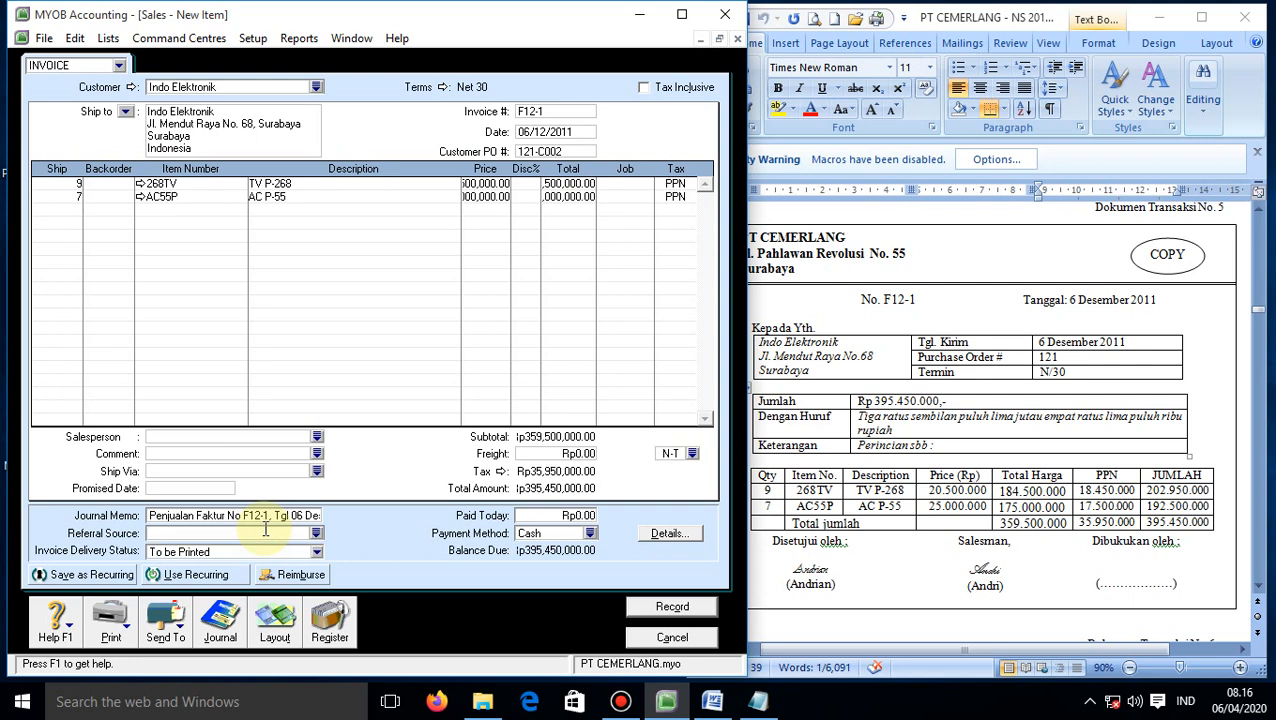
Check the transaction recap with the revised memo, and record the sales invoice.
{"action": "key", "text": "ctrl+r"}
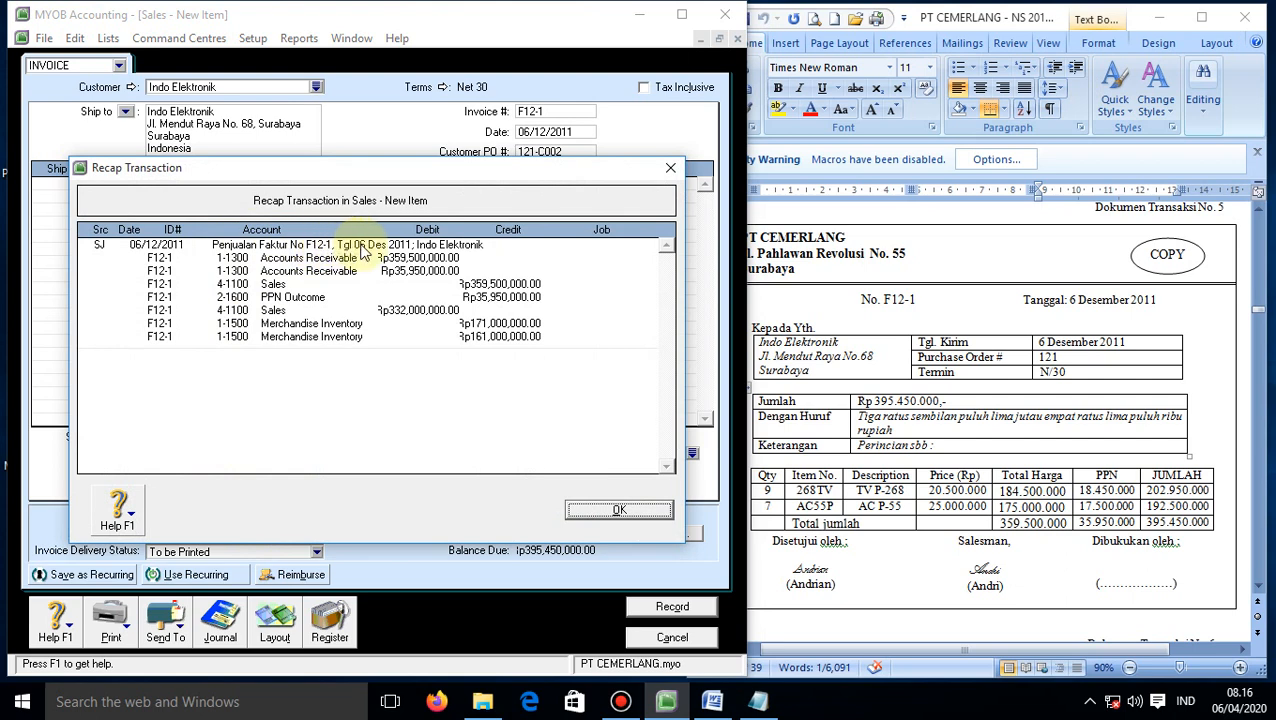
{"action": "left_click", "coordinate": [615, 497]}
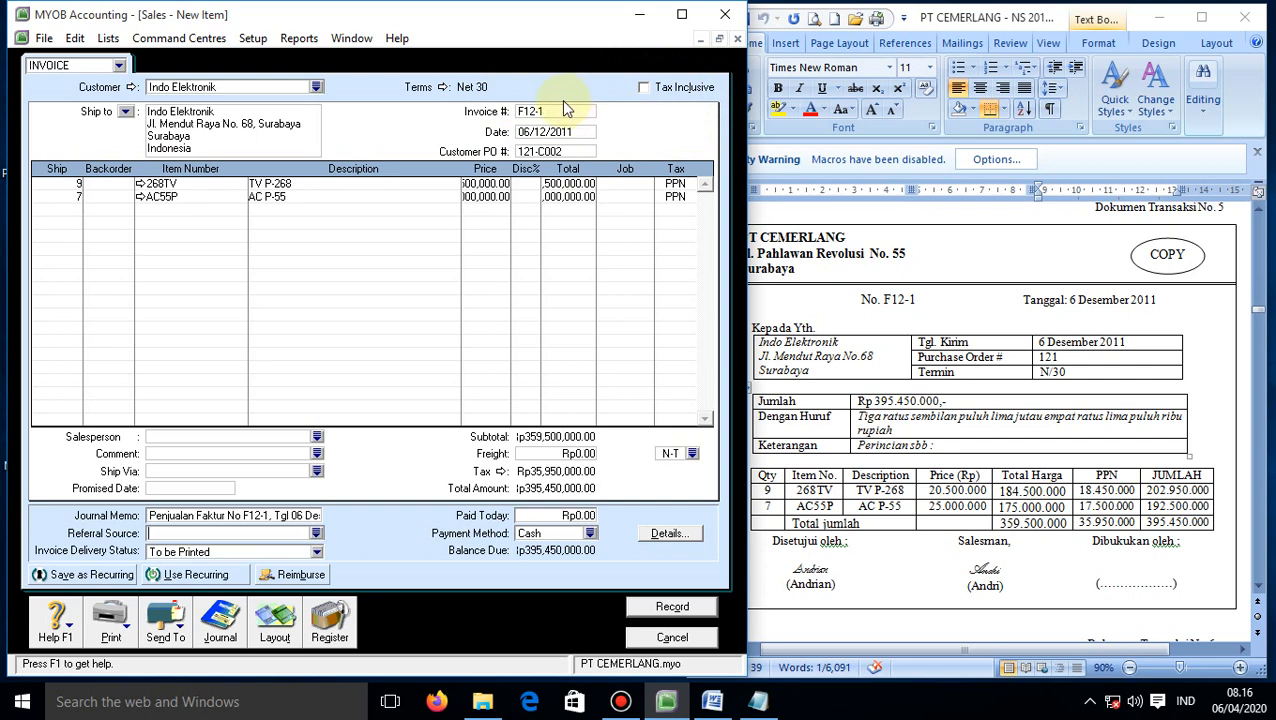
{"action": "left_click", "coordinate": [672, 610]}
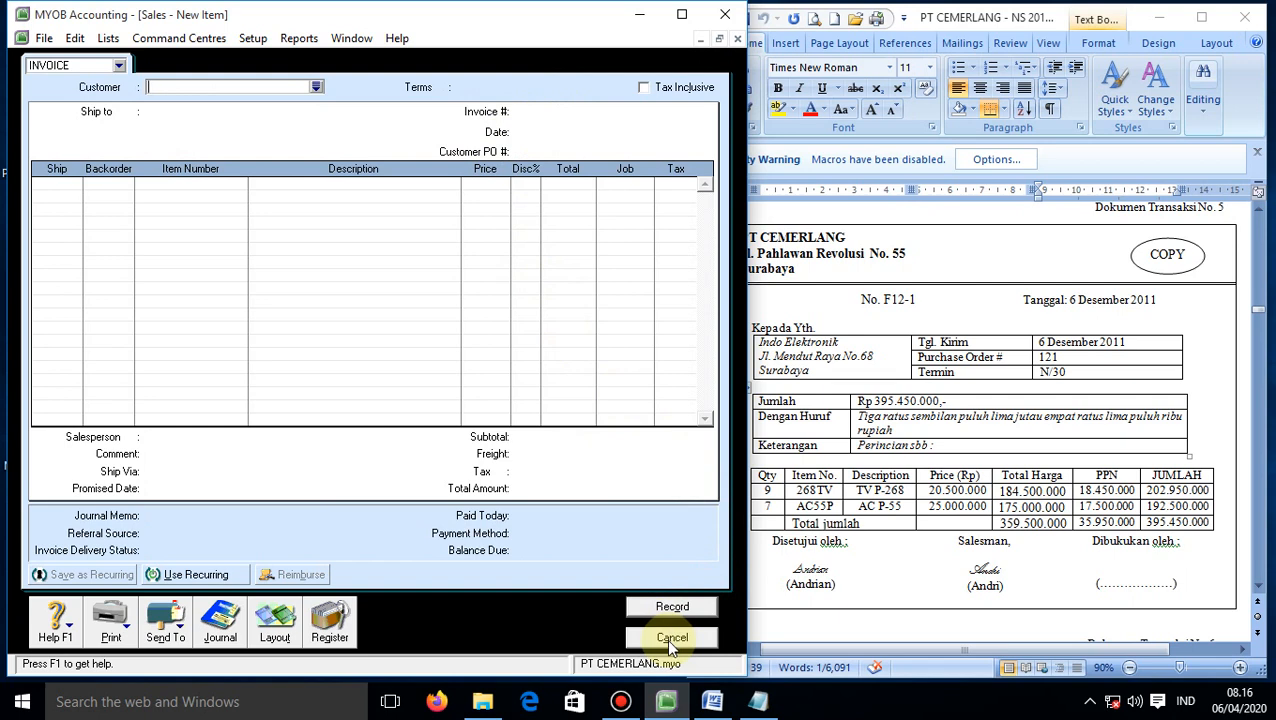
{"action": "left_click", "coordinate": [668, 640]}
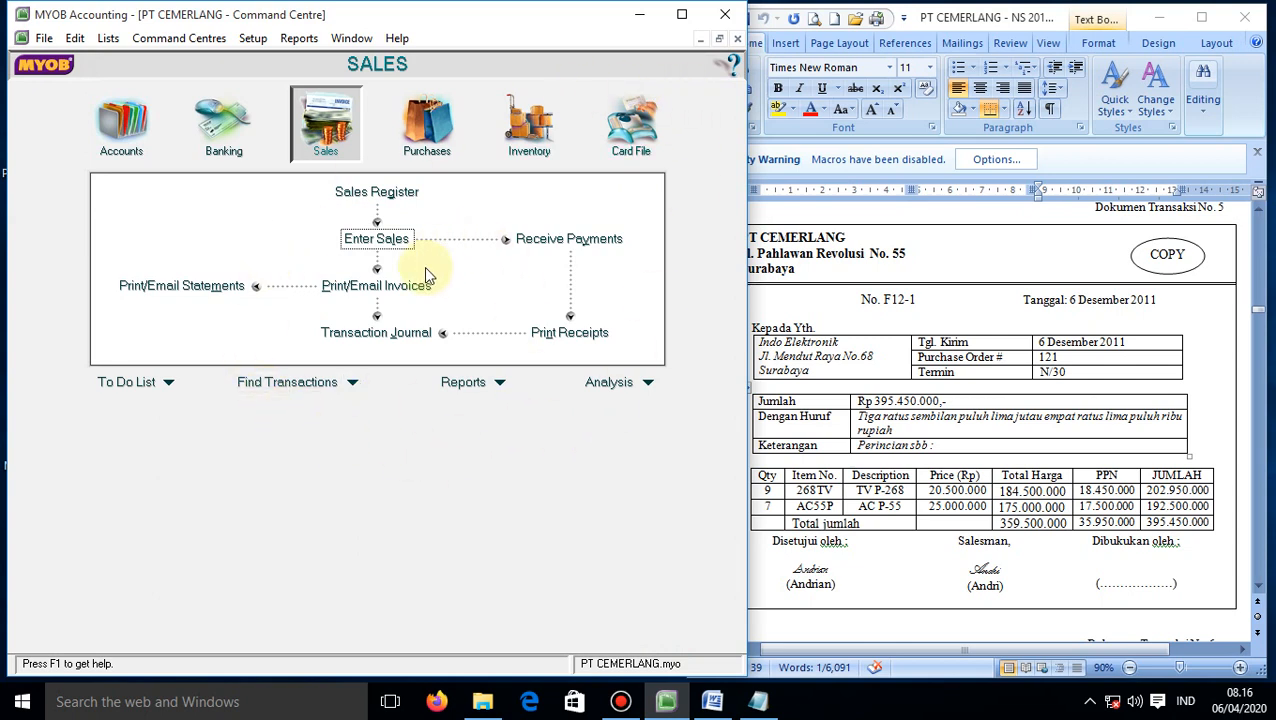
Review the recorded F12-1 sale in the sales transaction journal.
{"action": "left_click", "coordinate": [380, 336]}
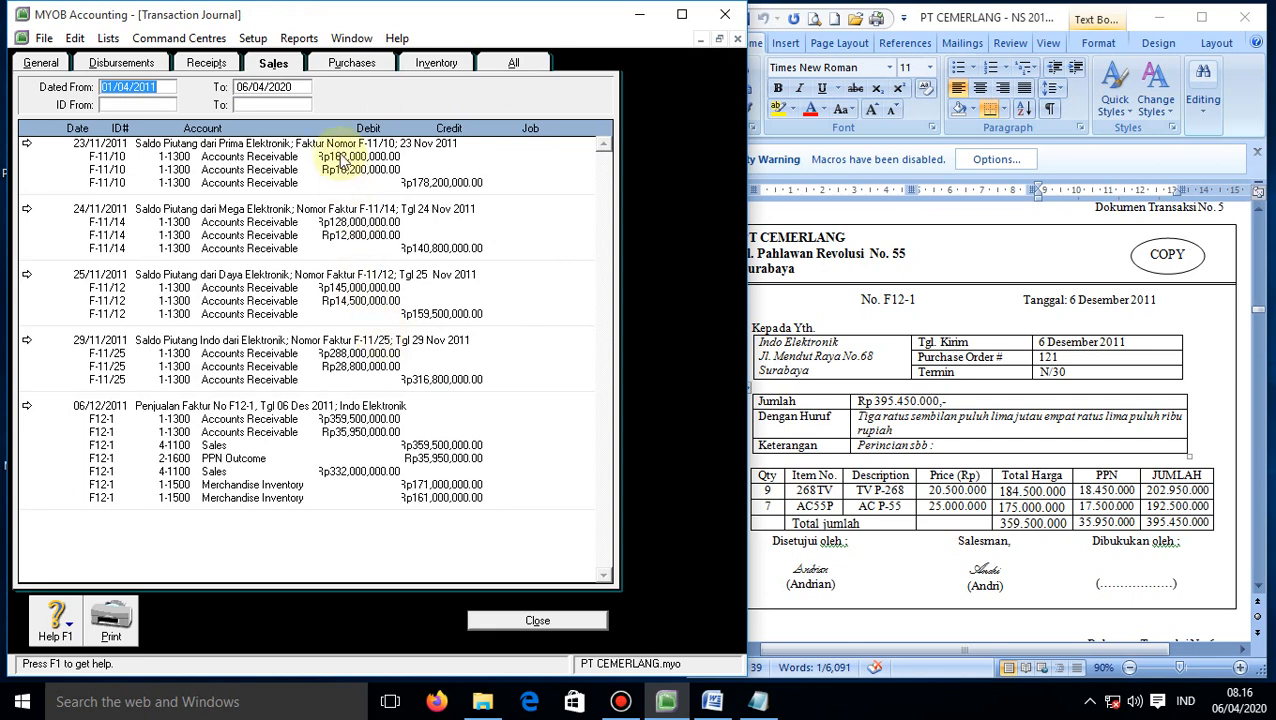
{"action": "left_click", "coordinate": [262, 64]}
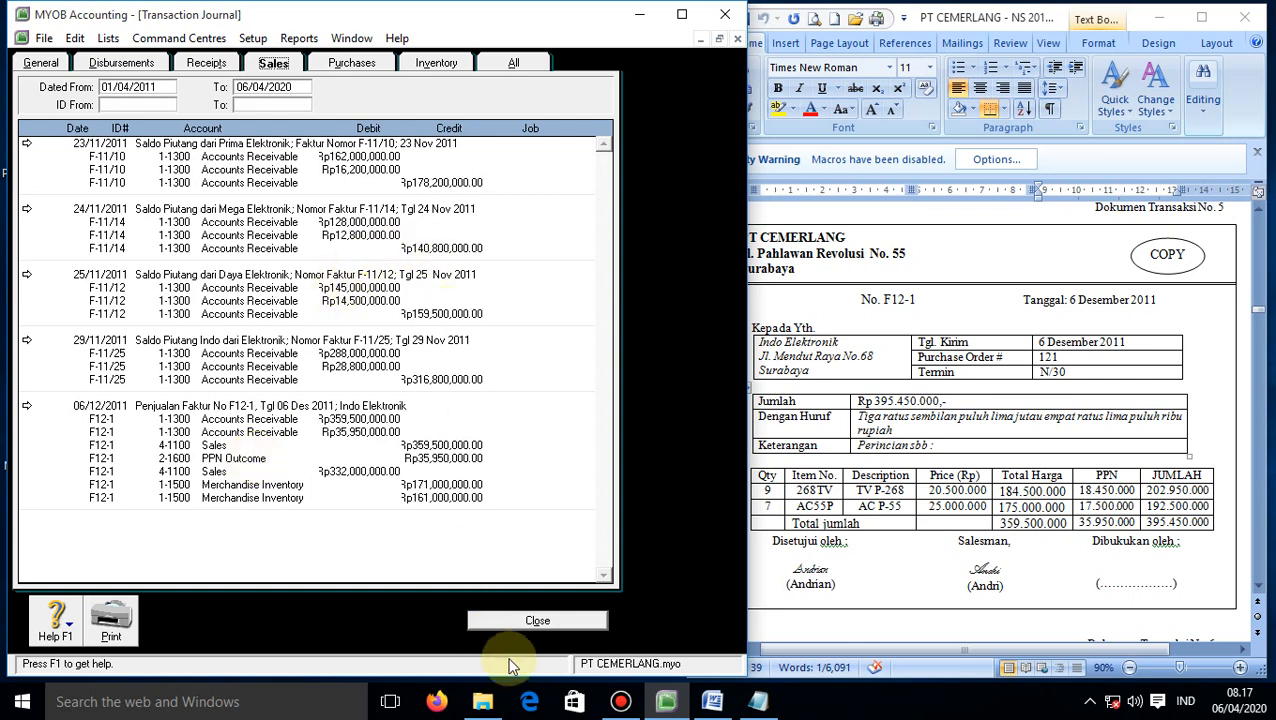
{"action": "left_click", "coordinate": [518, 620]}
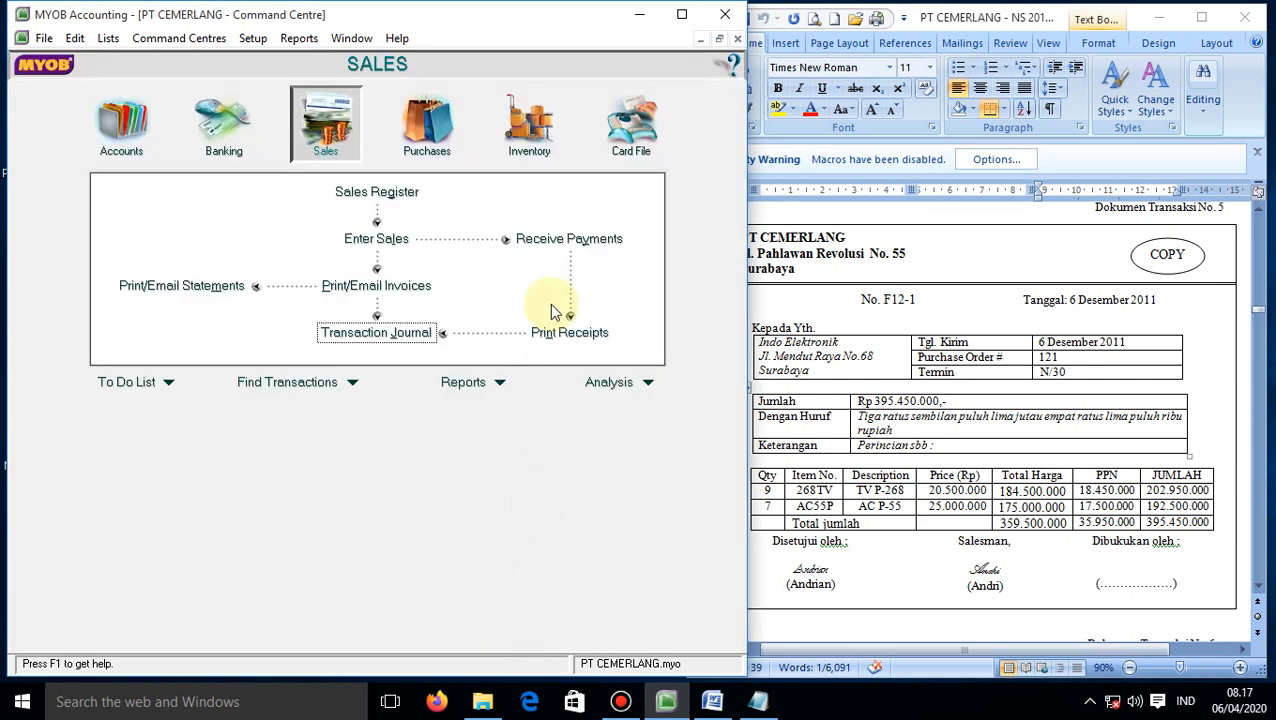
Review the customer balances in the cards list, and minimise MYOB Accounting.
{"action": "left_click", "coordinate": [628, 148]}
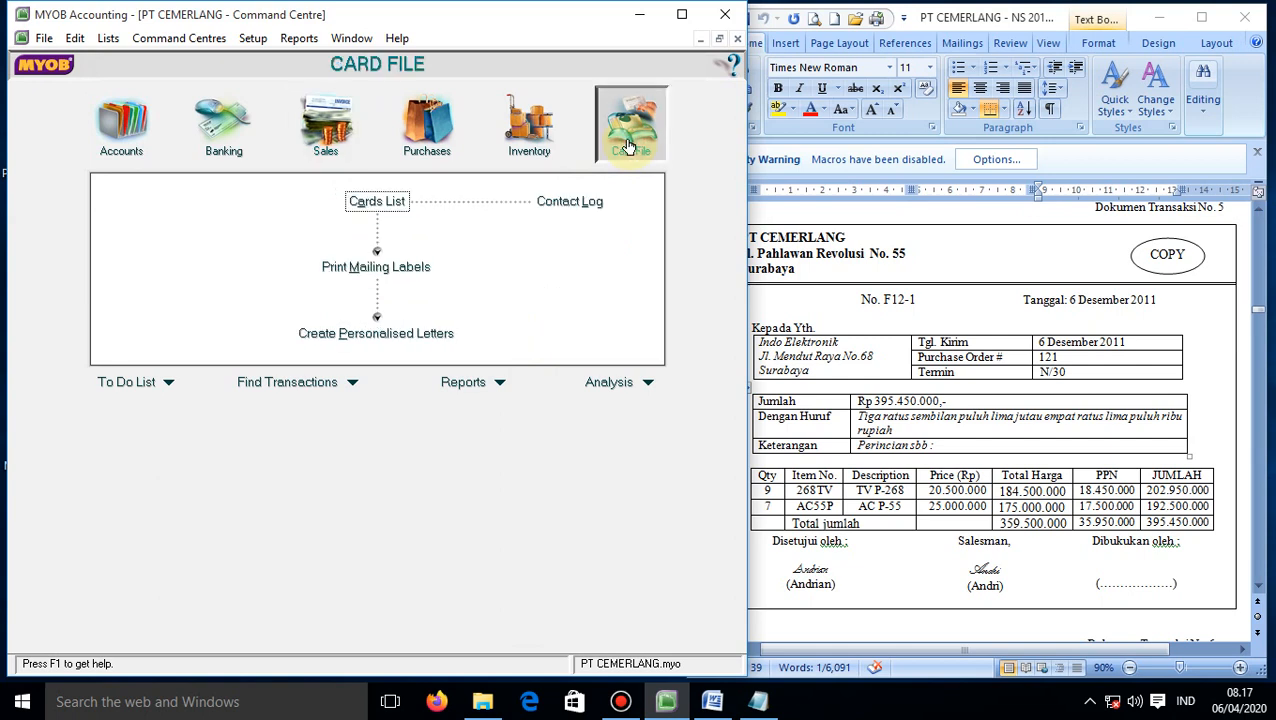
{"action": "left_click", "coordinate": [364, 200]}
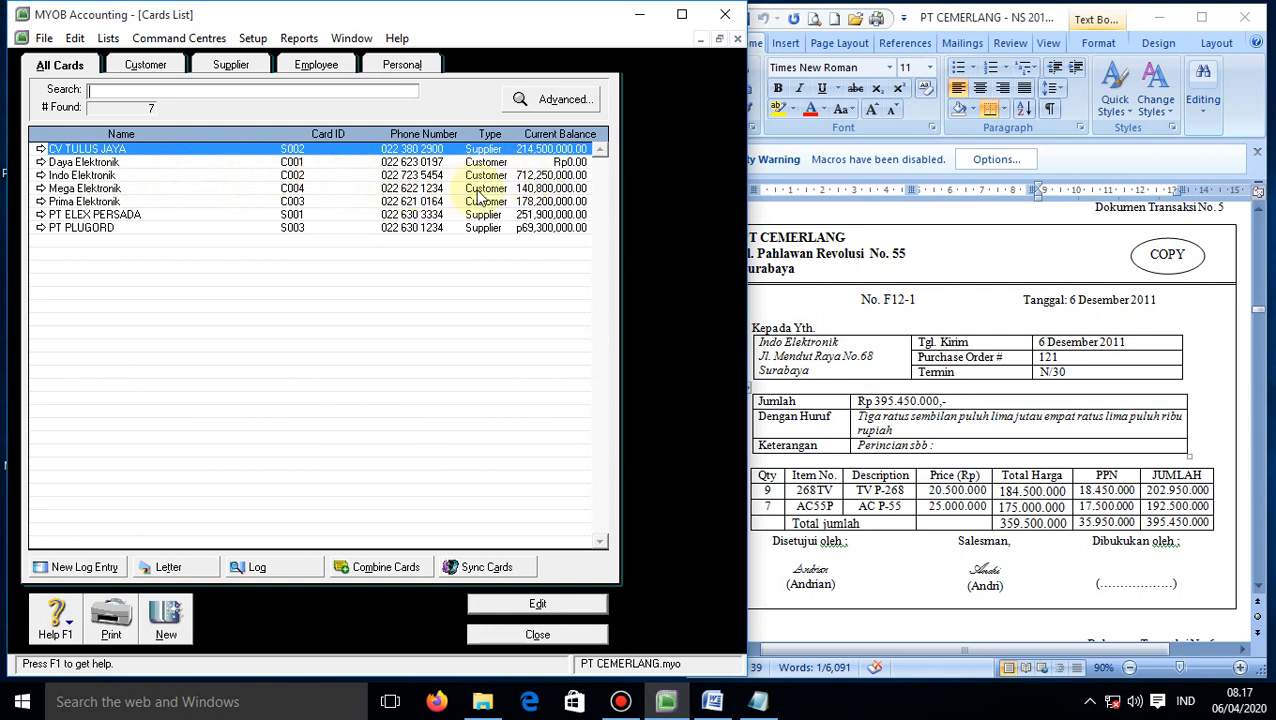
{"action": "left_click", "coordinate": [535, 636]}
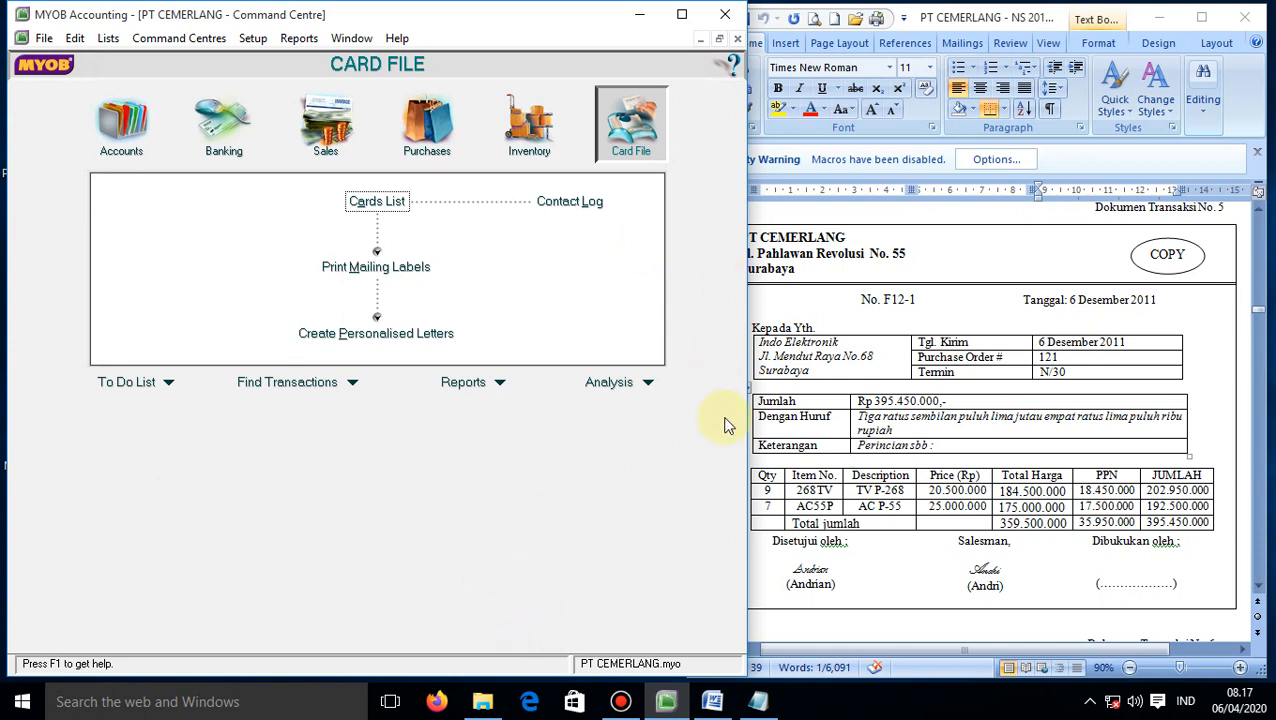
{"action": "left_click", "coordinate": [640, 14]}
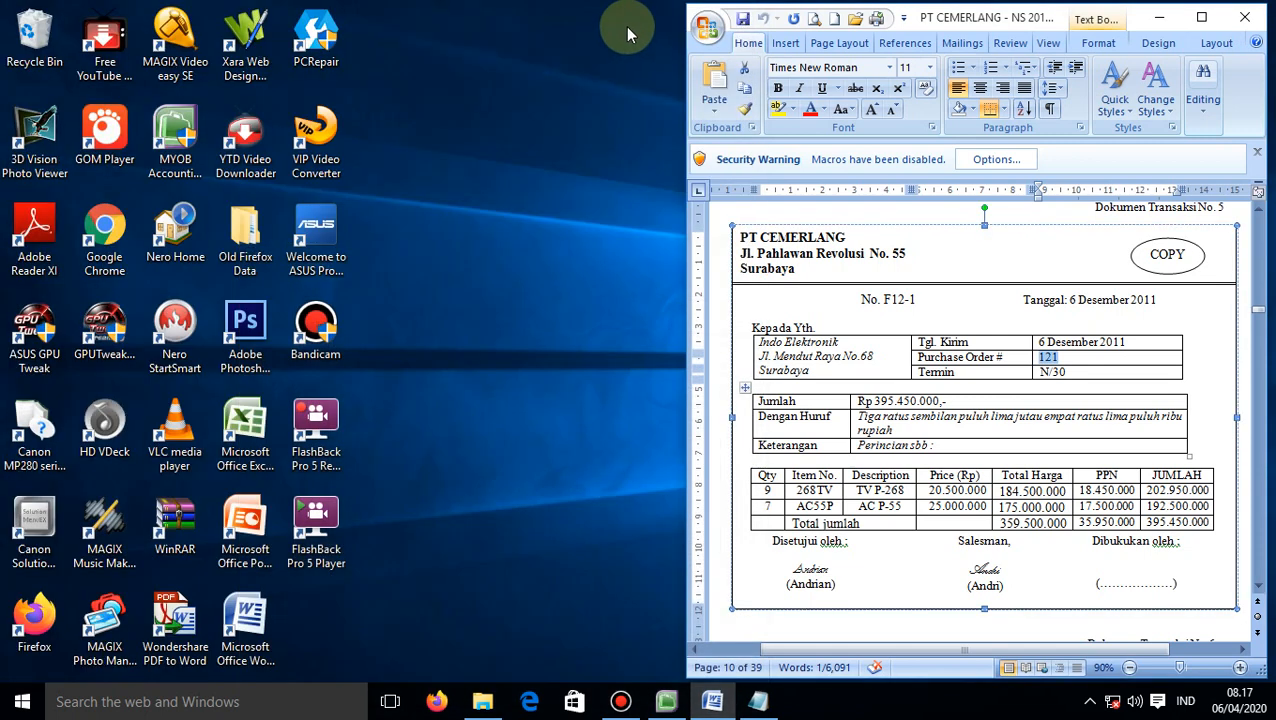